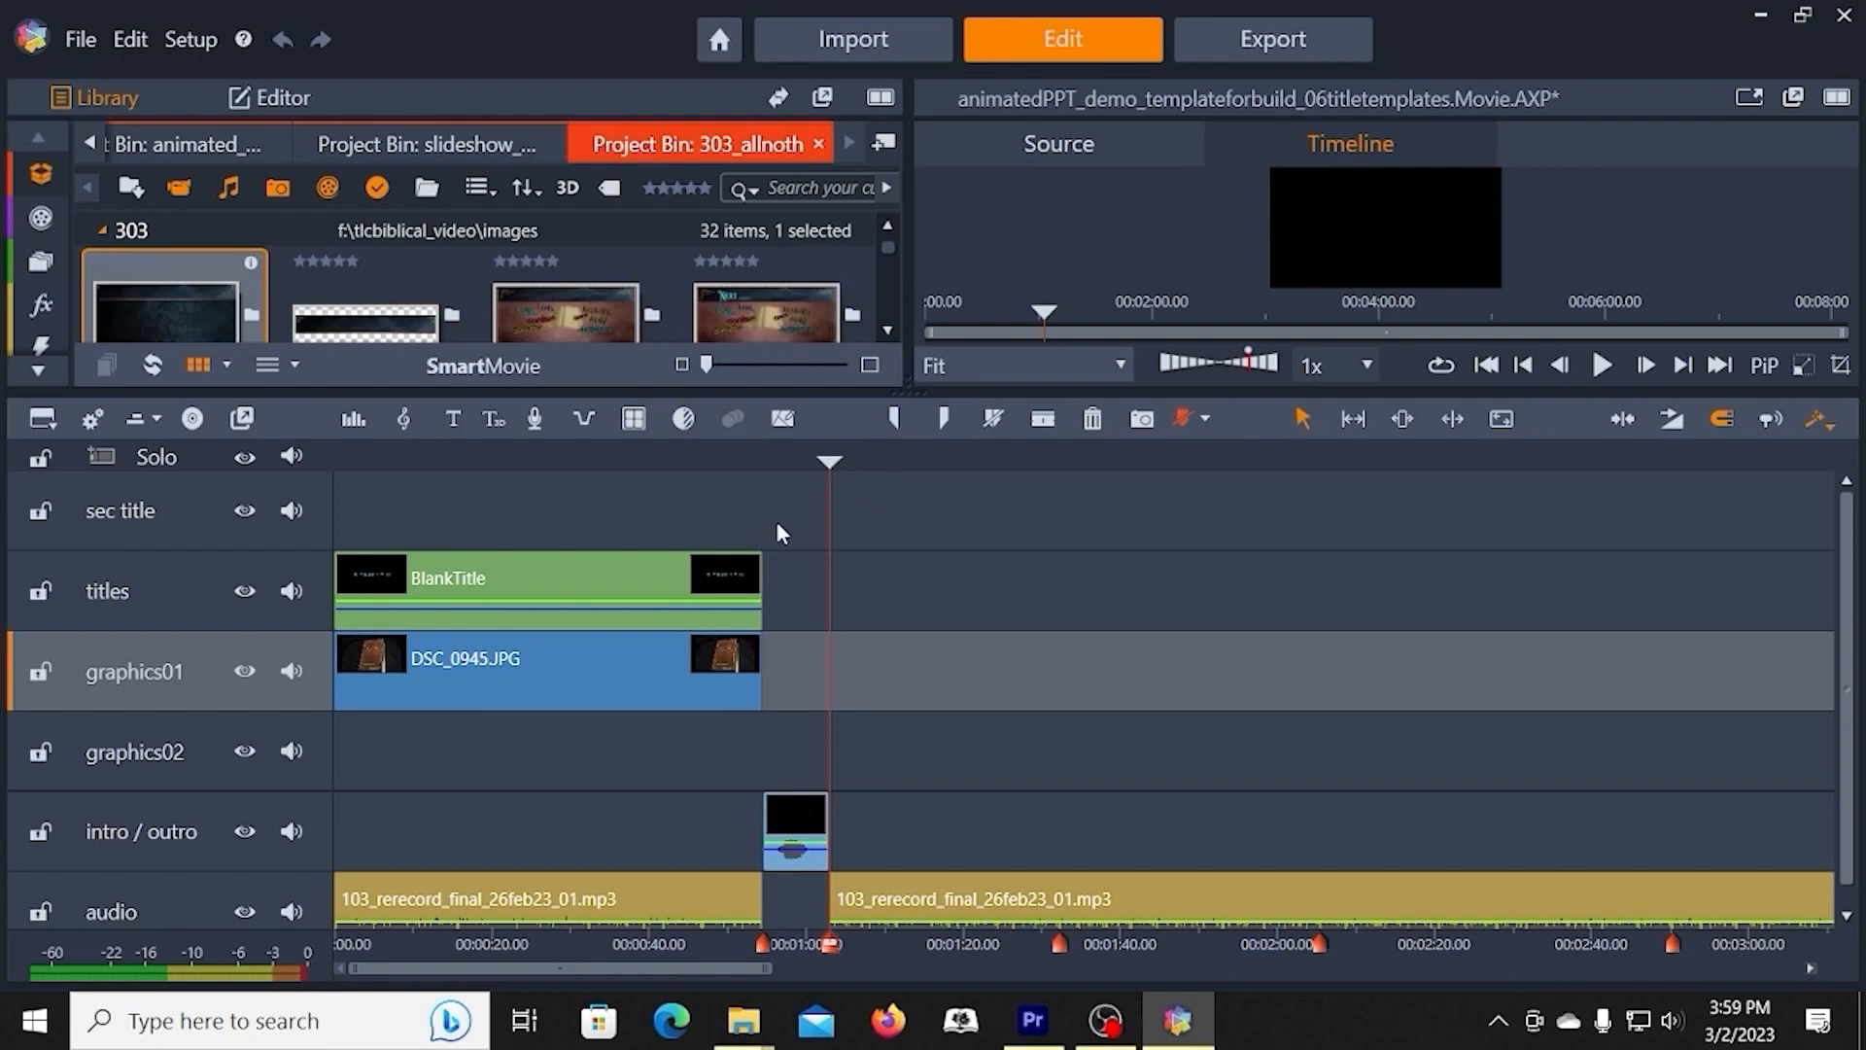
- Create a title on the sec title track at the playhead and set its text font to Royal Signage
left_click(199, 508)
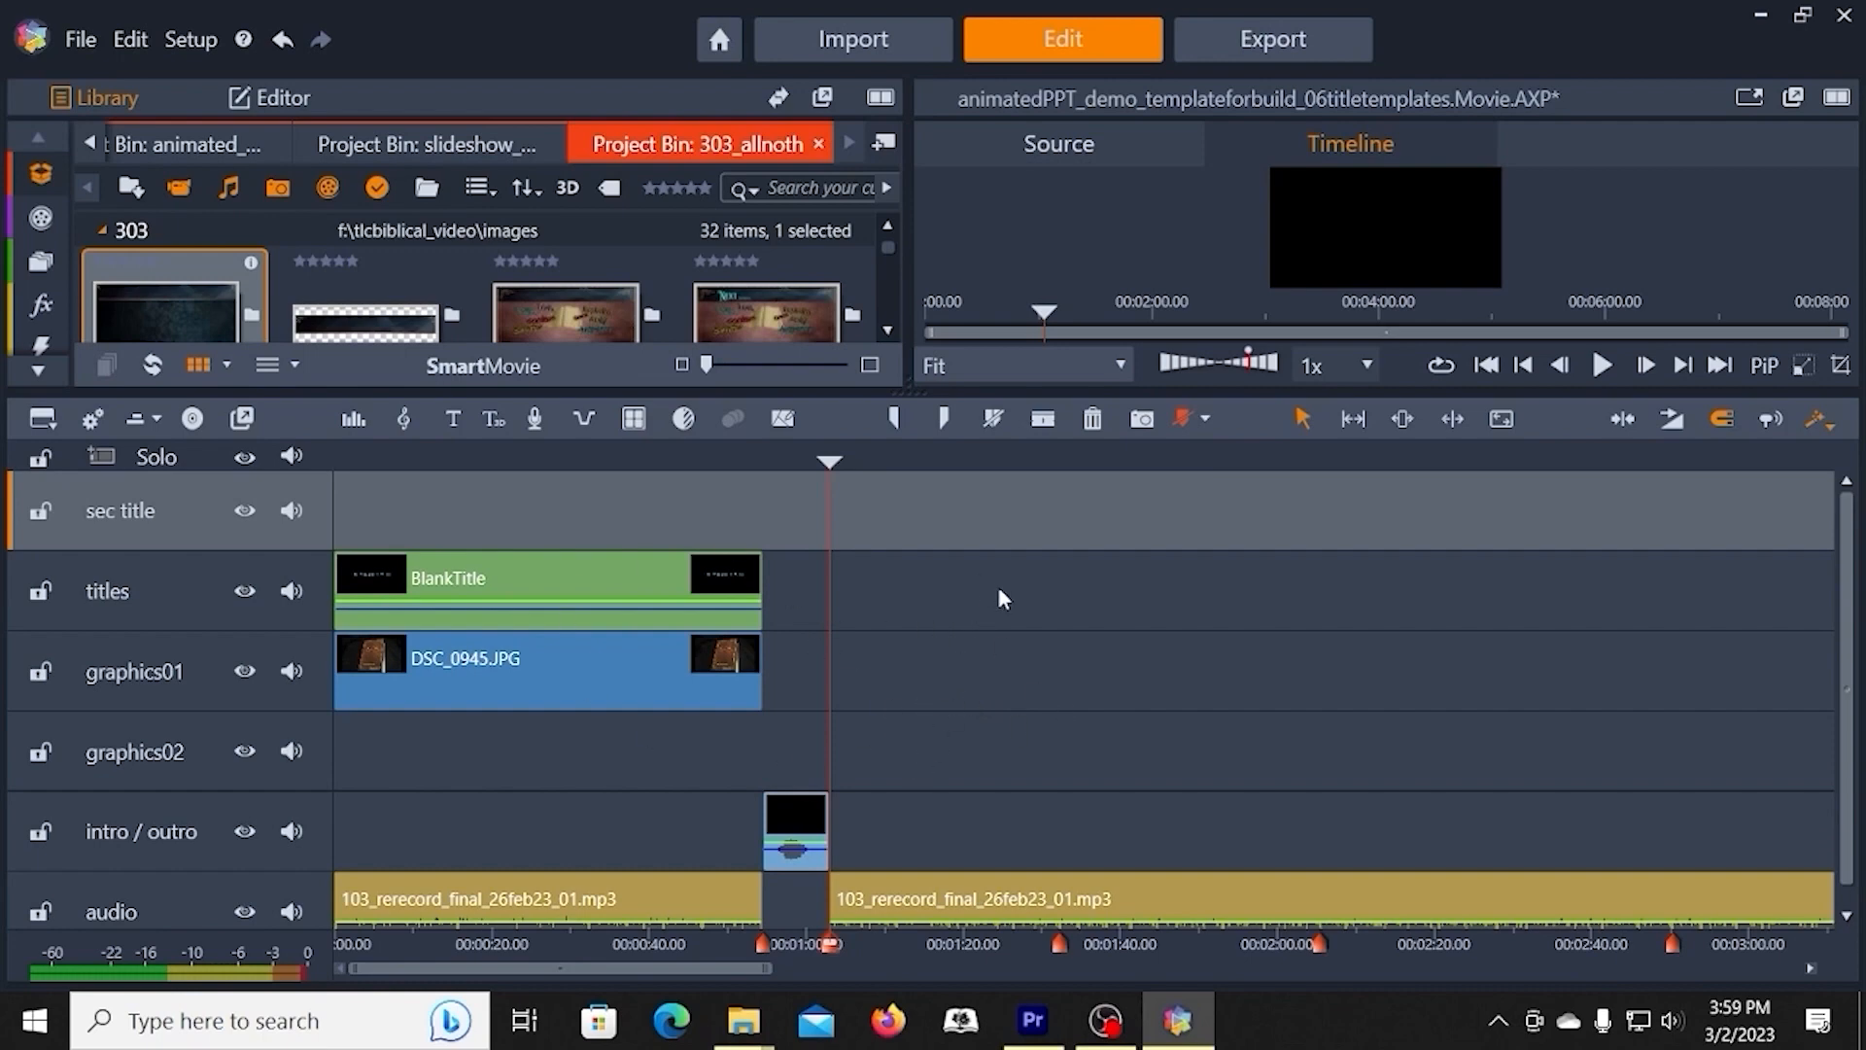
left_click(451, 417)
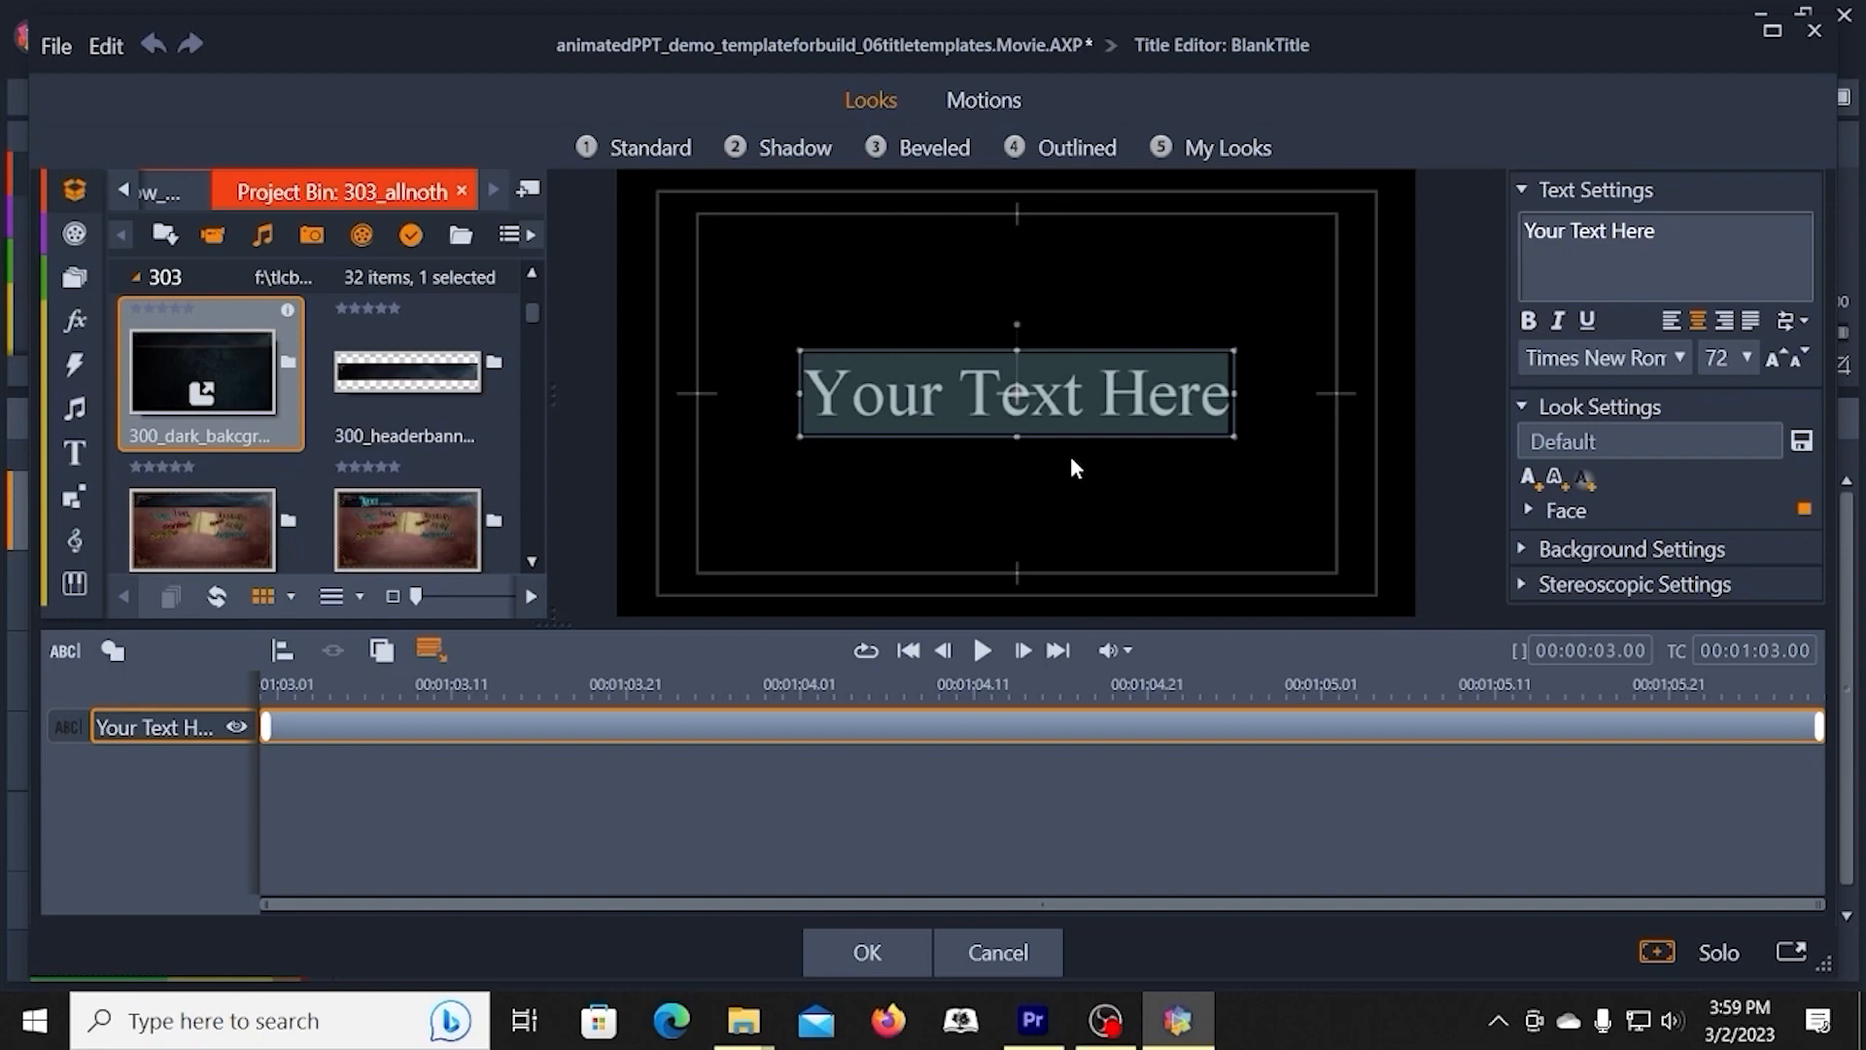
left_click(1666, 358)
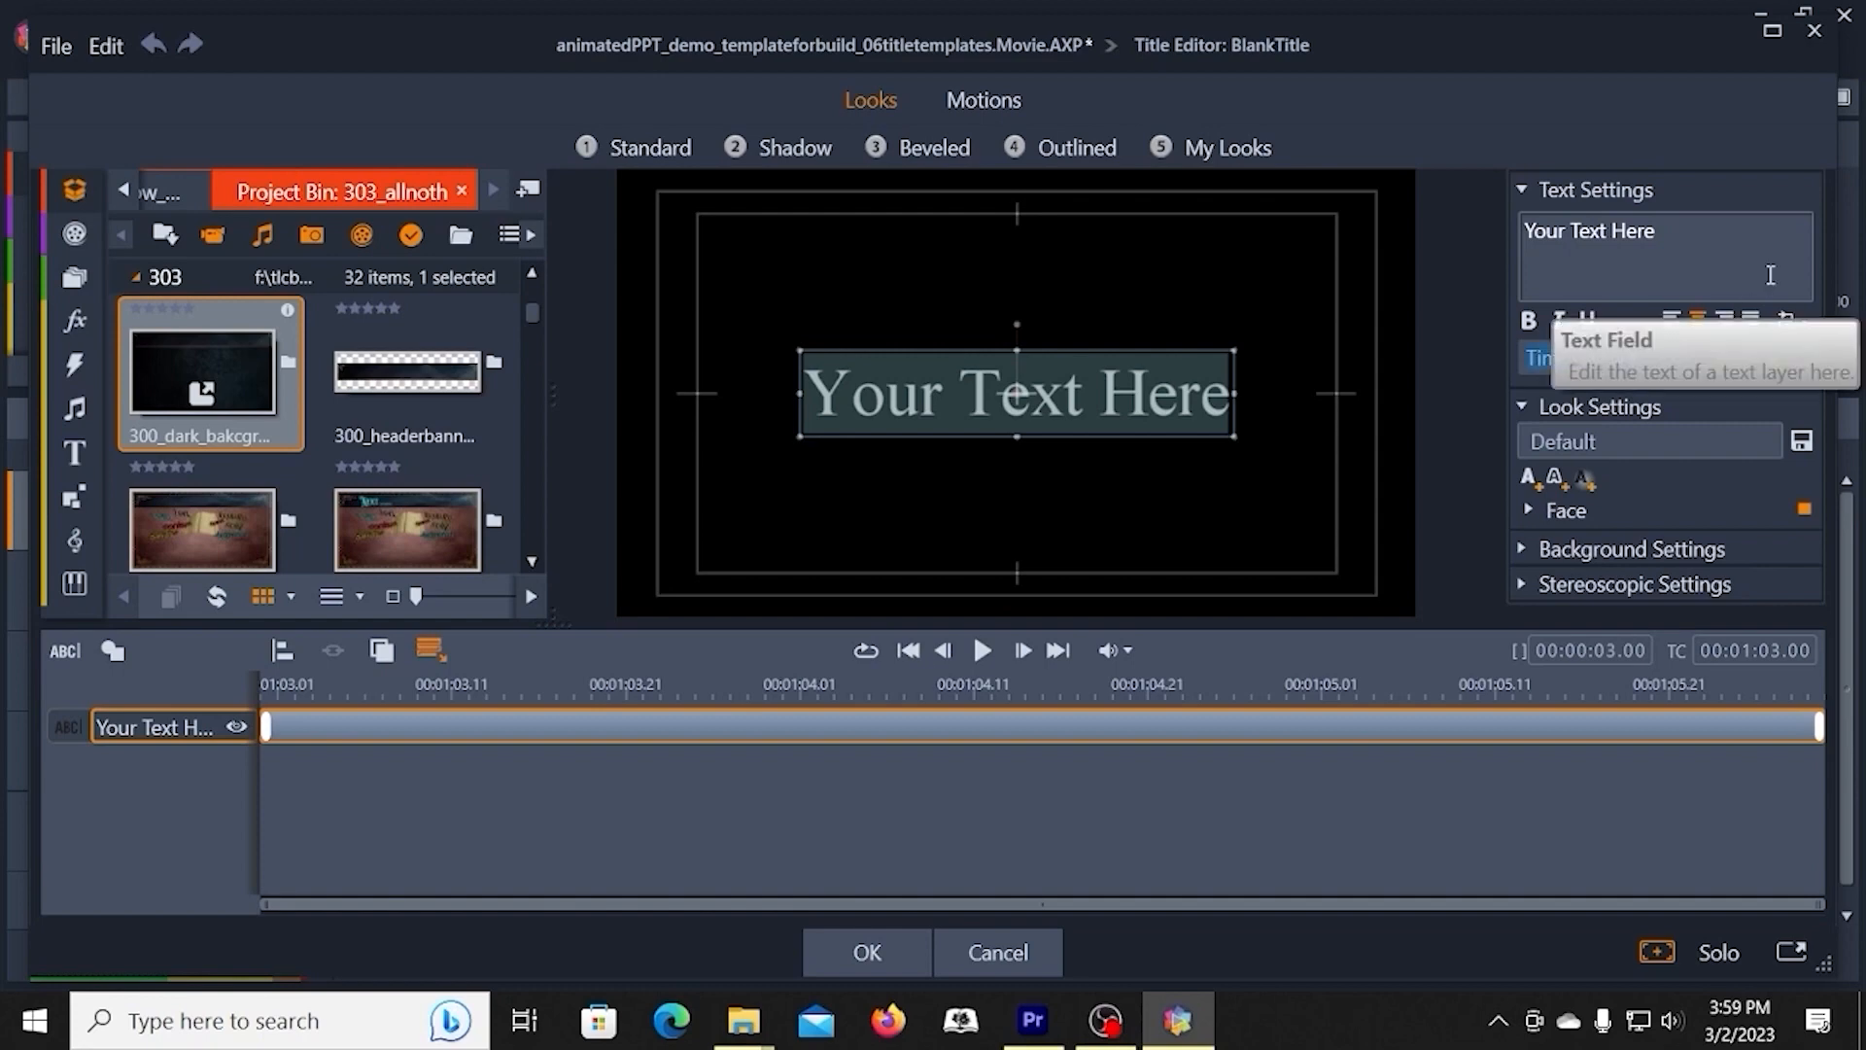
type("Royal Signage F")
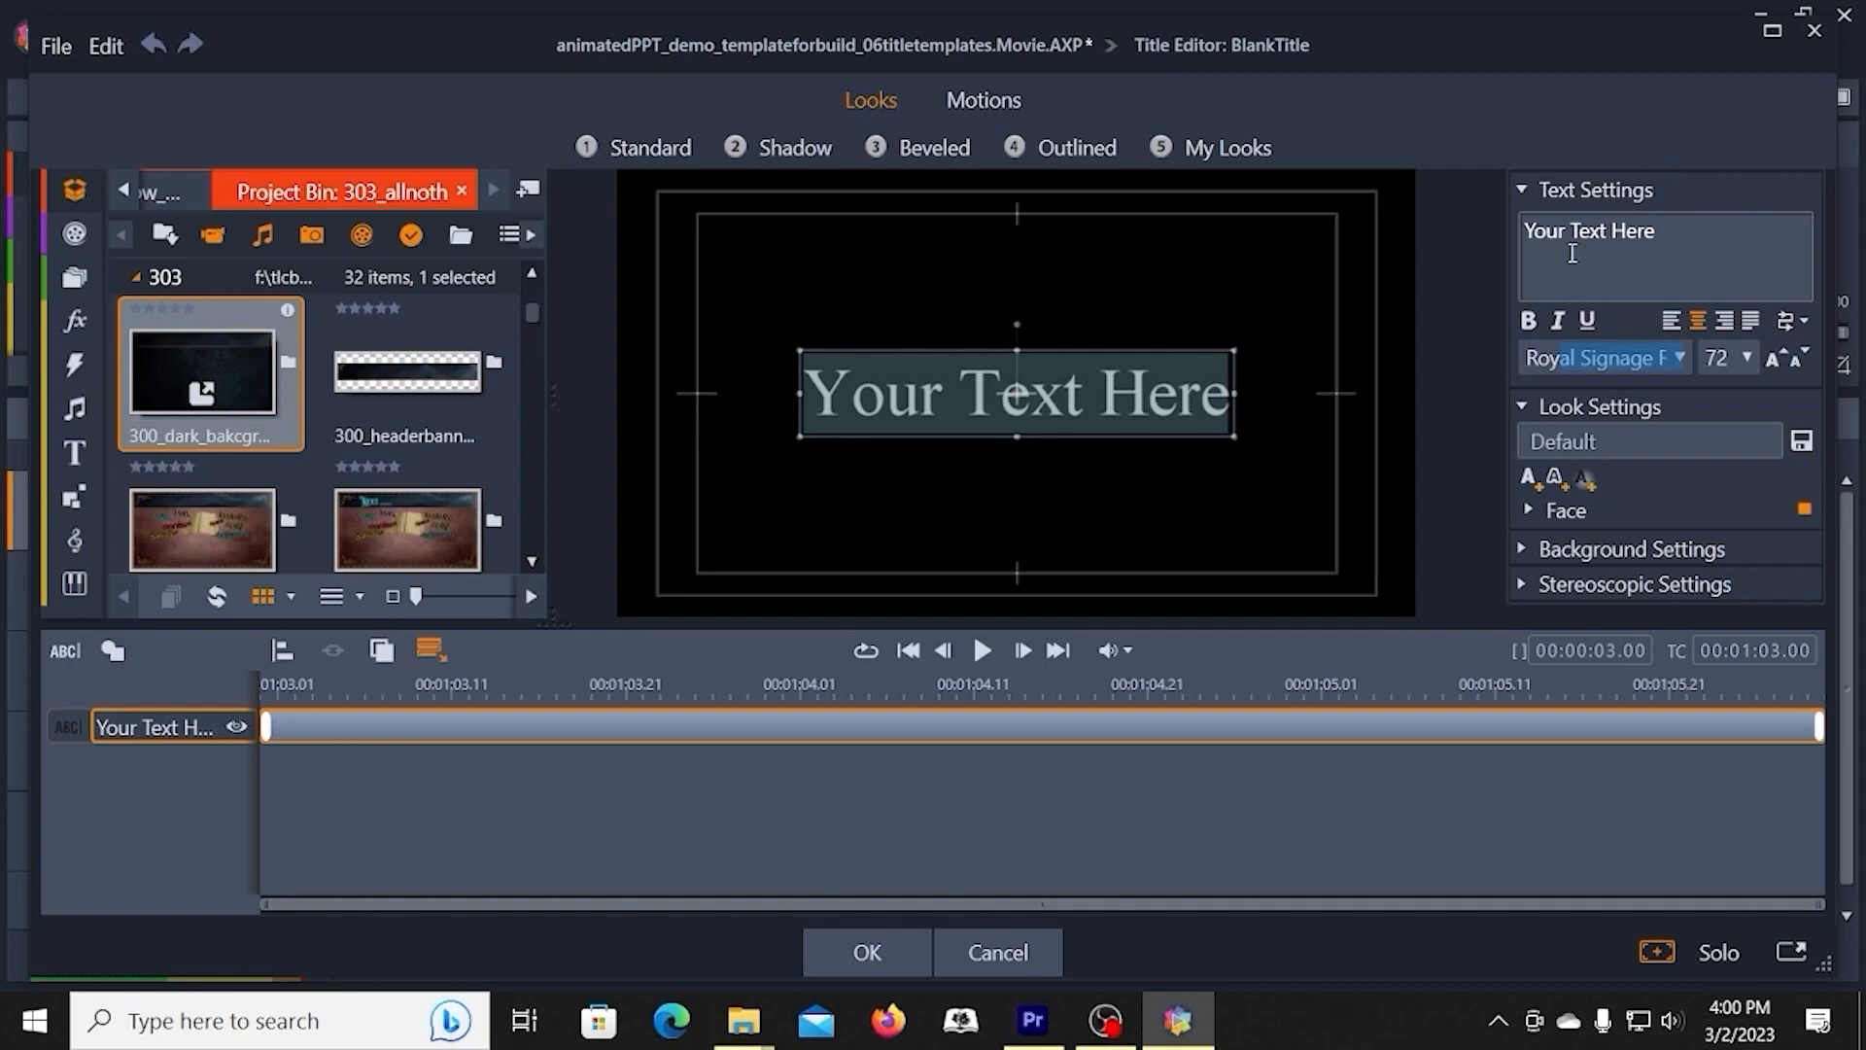
left_click(1680, 358)
left_click(1654, 399)
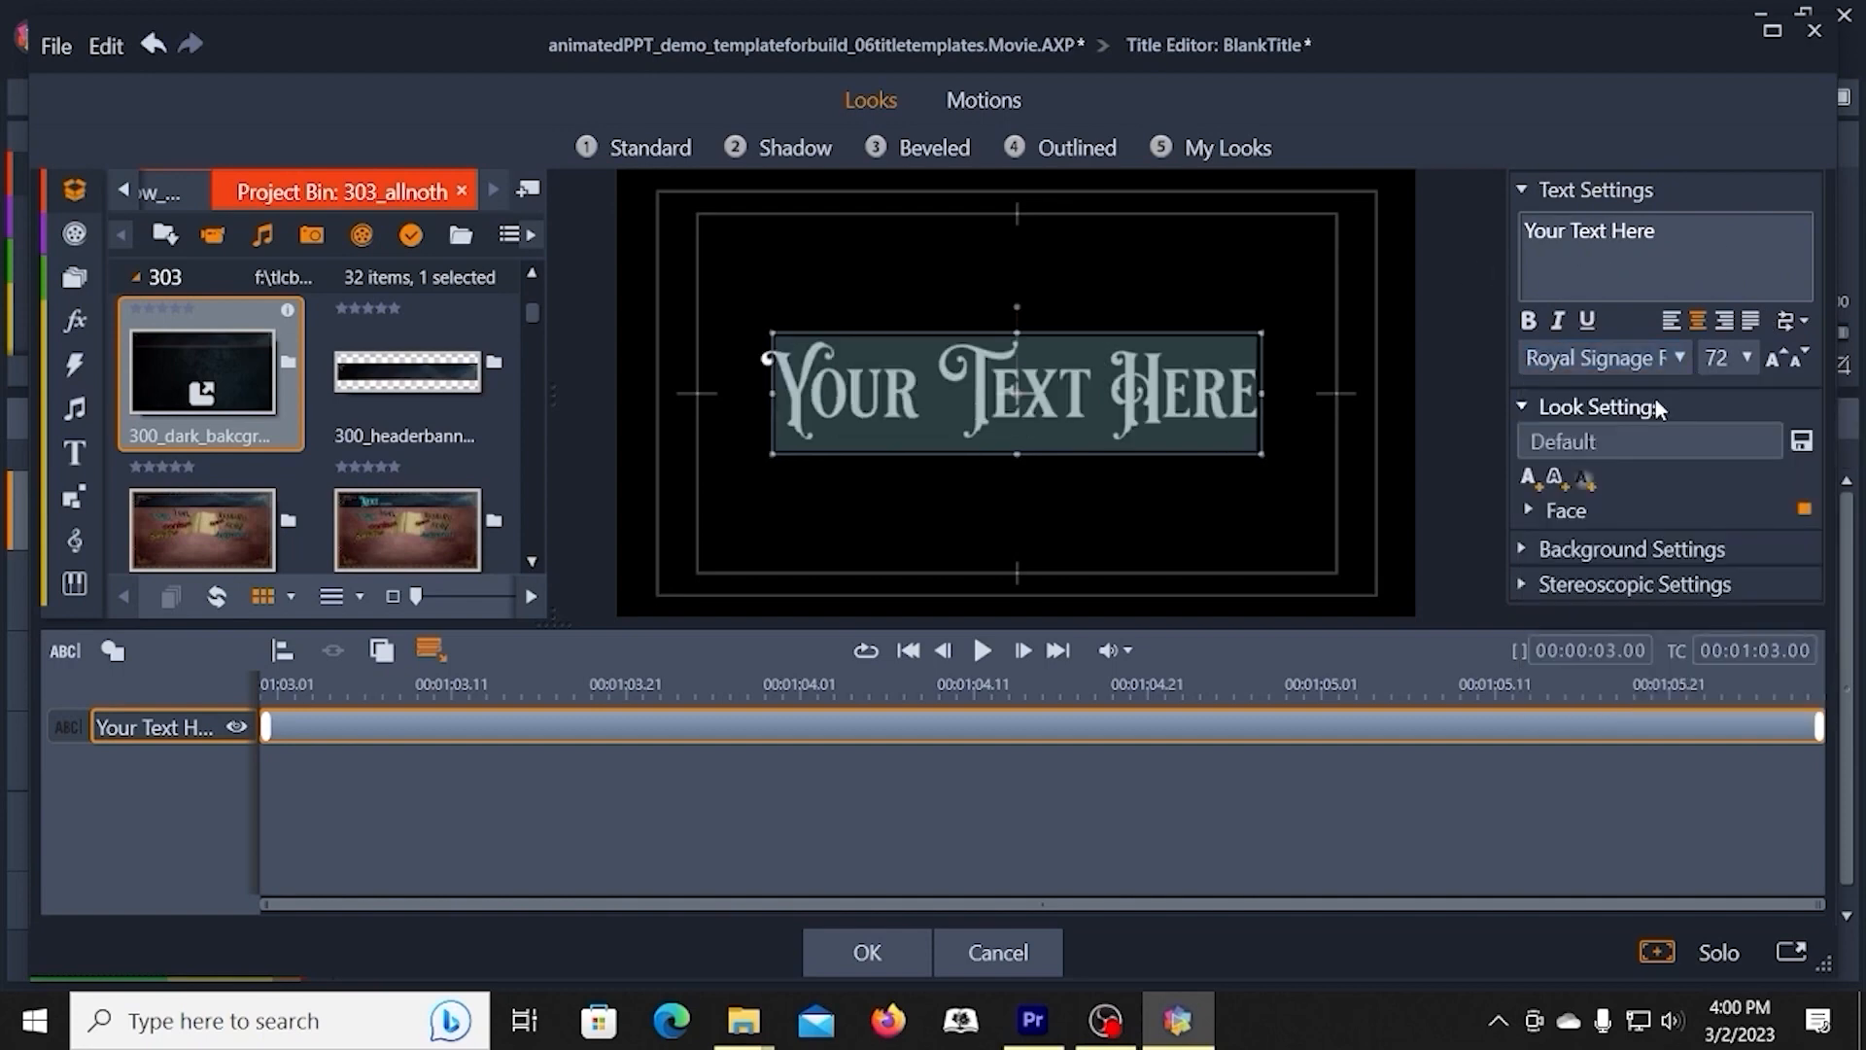
- Reduce the title text to size 36 and place it at the upper-left corner of the outer safe-area guide
left_click(1797, 360)
left_click(1797, 361)
left_click(1796, 358)
left_click(1775, 362)
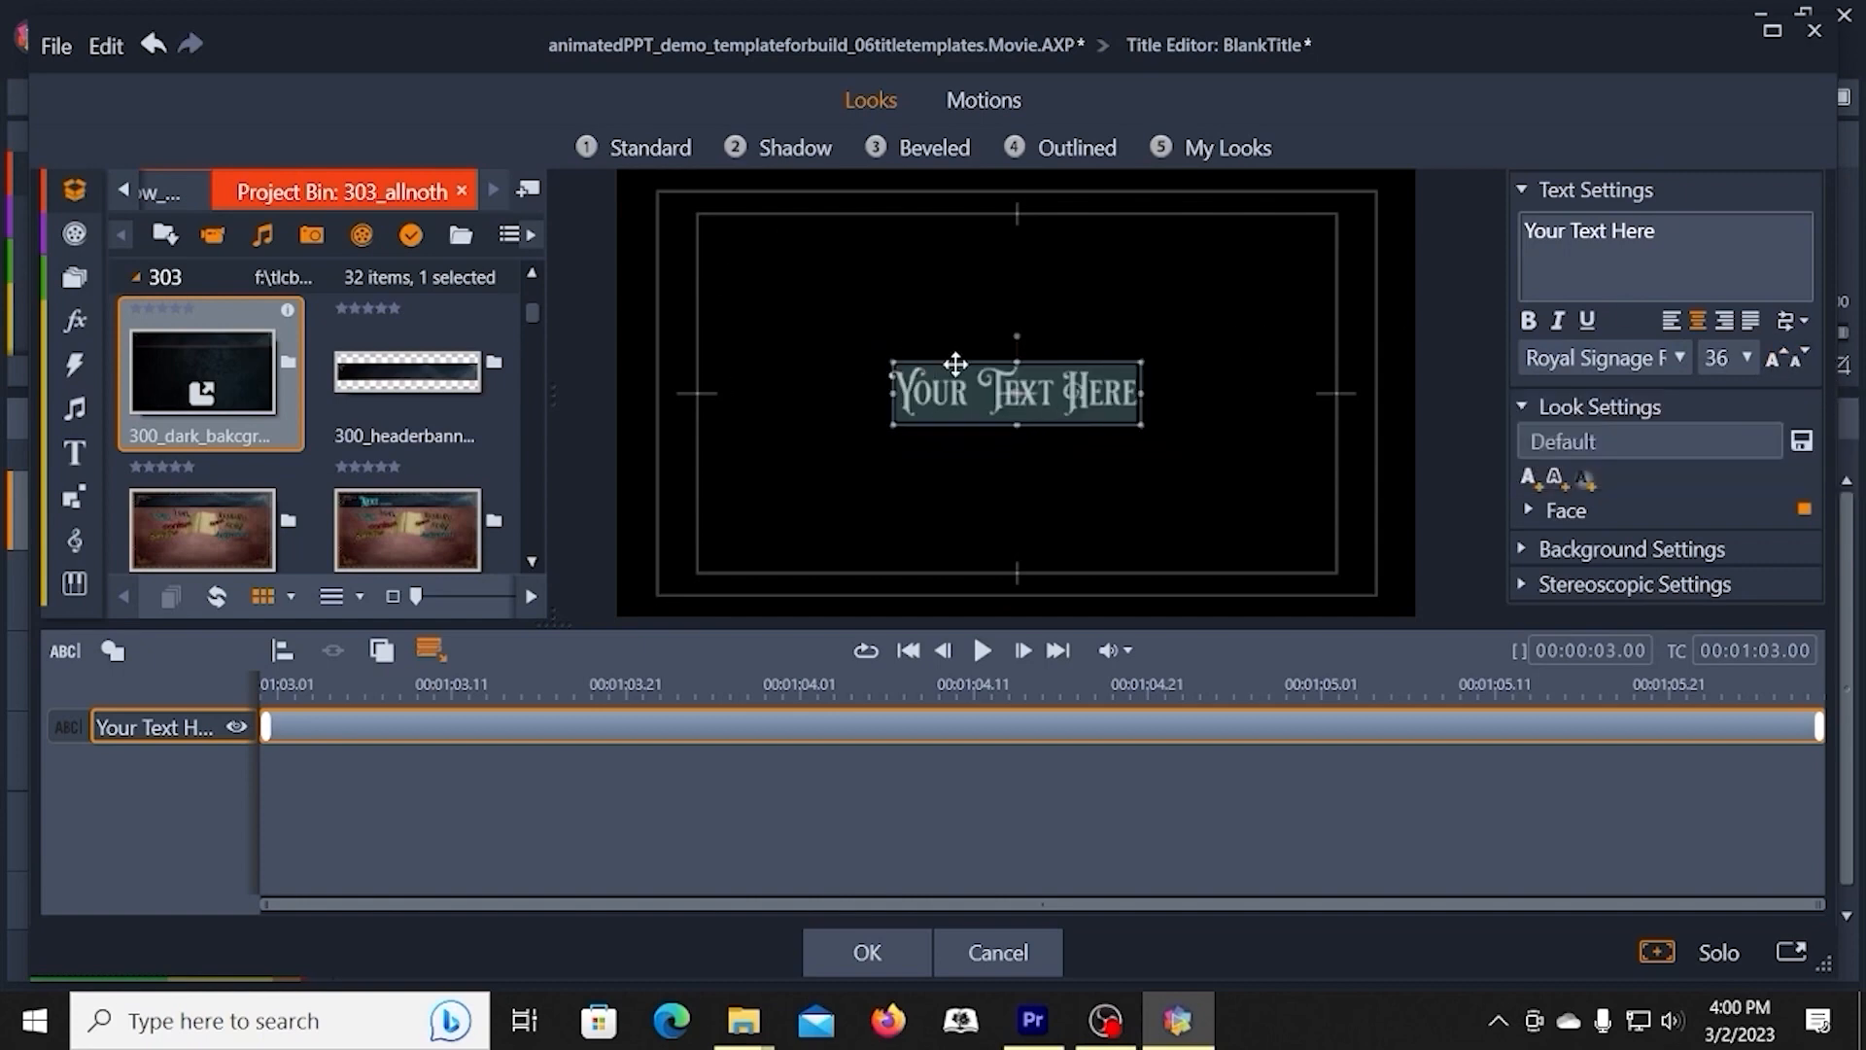
left_click_drag(952, 361, 721, 198)
left_click(802, 282)
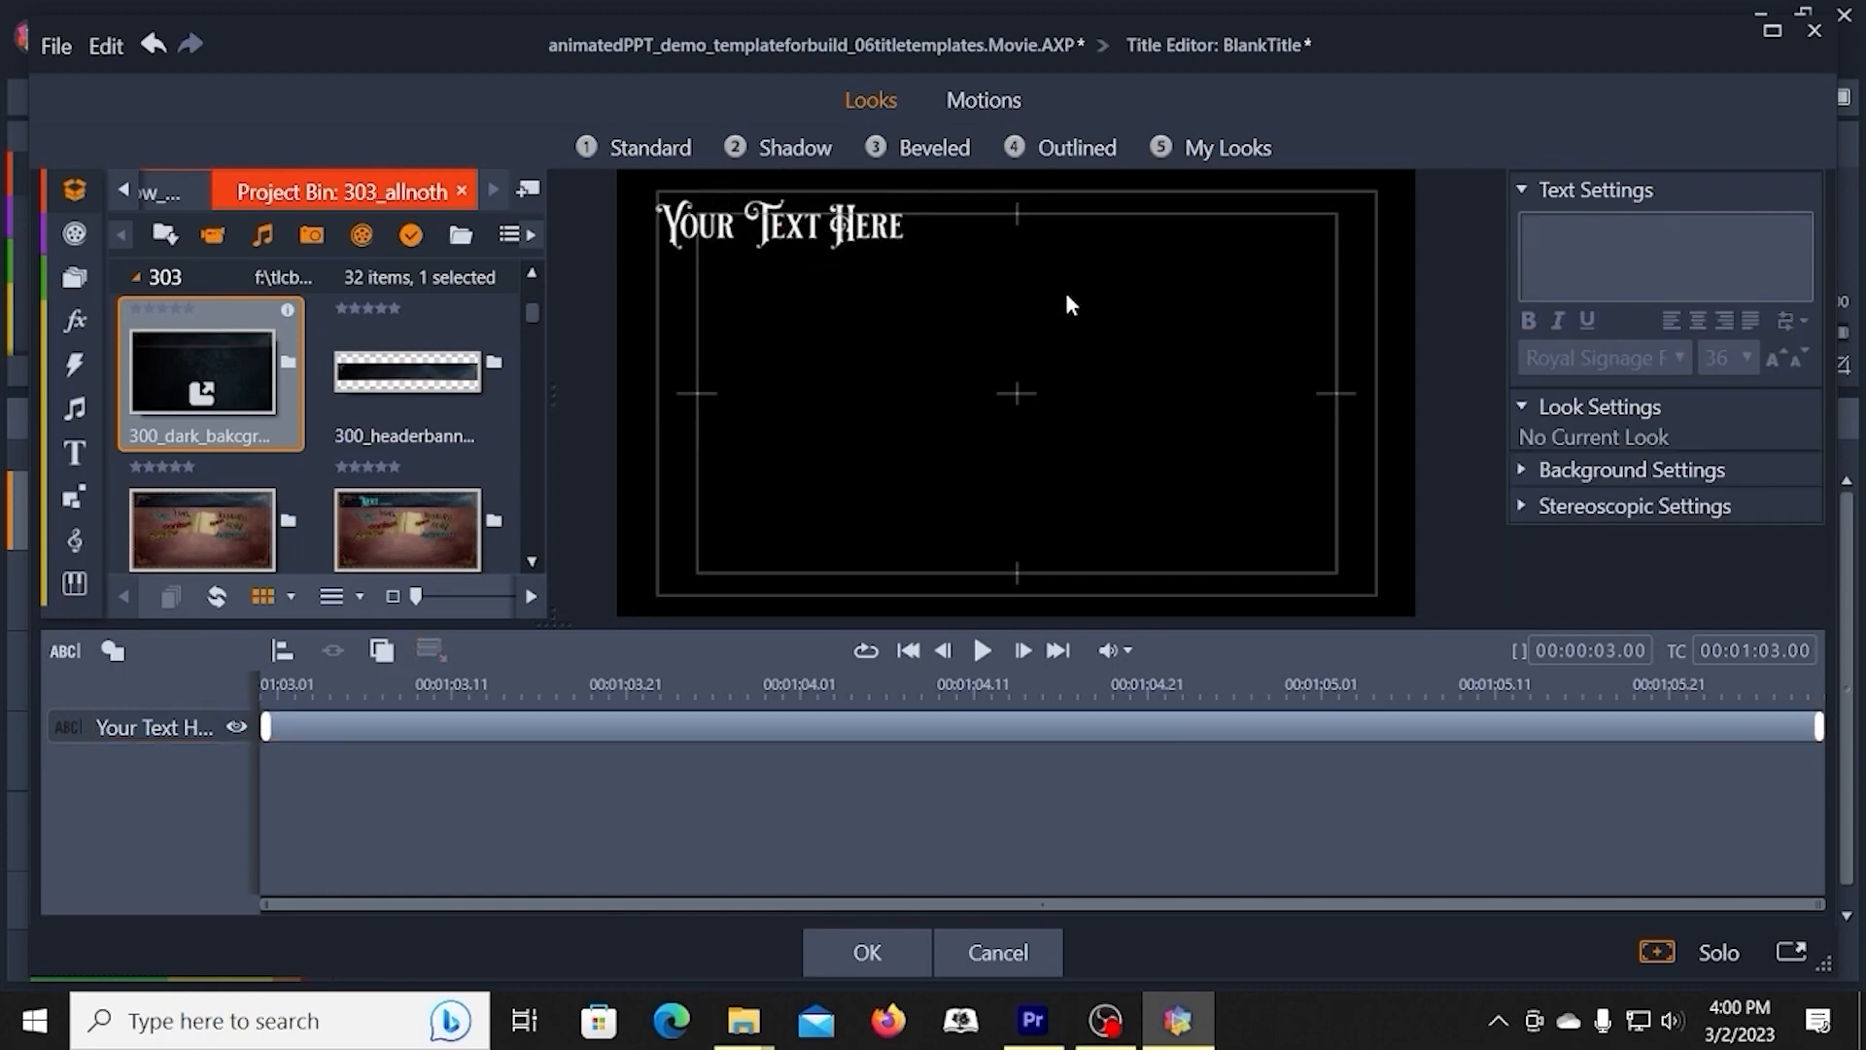
- Left-align the heading text and save the title to the timeline
left_click(851, 223)
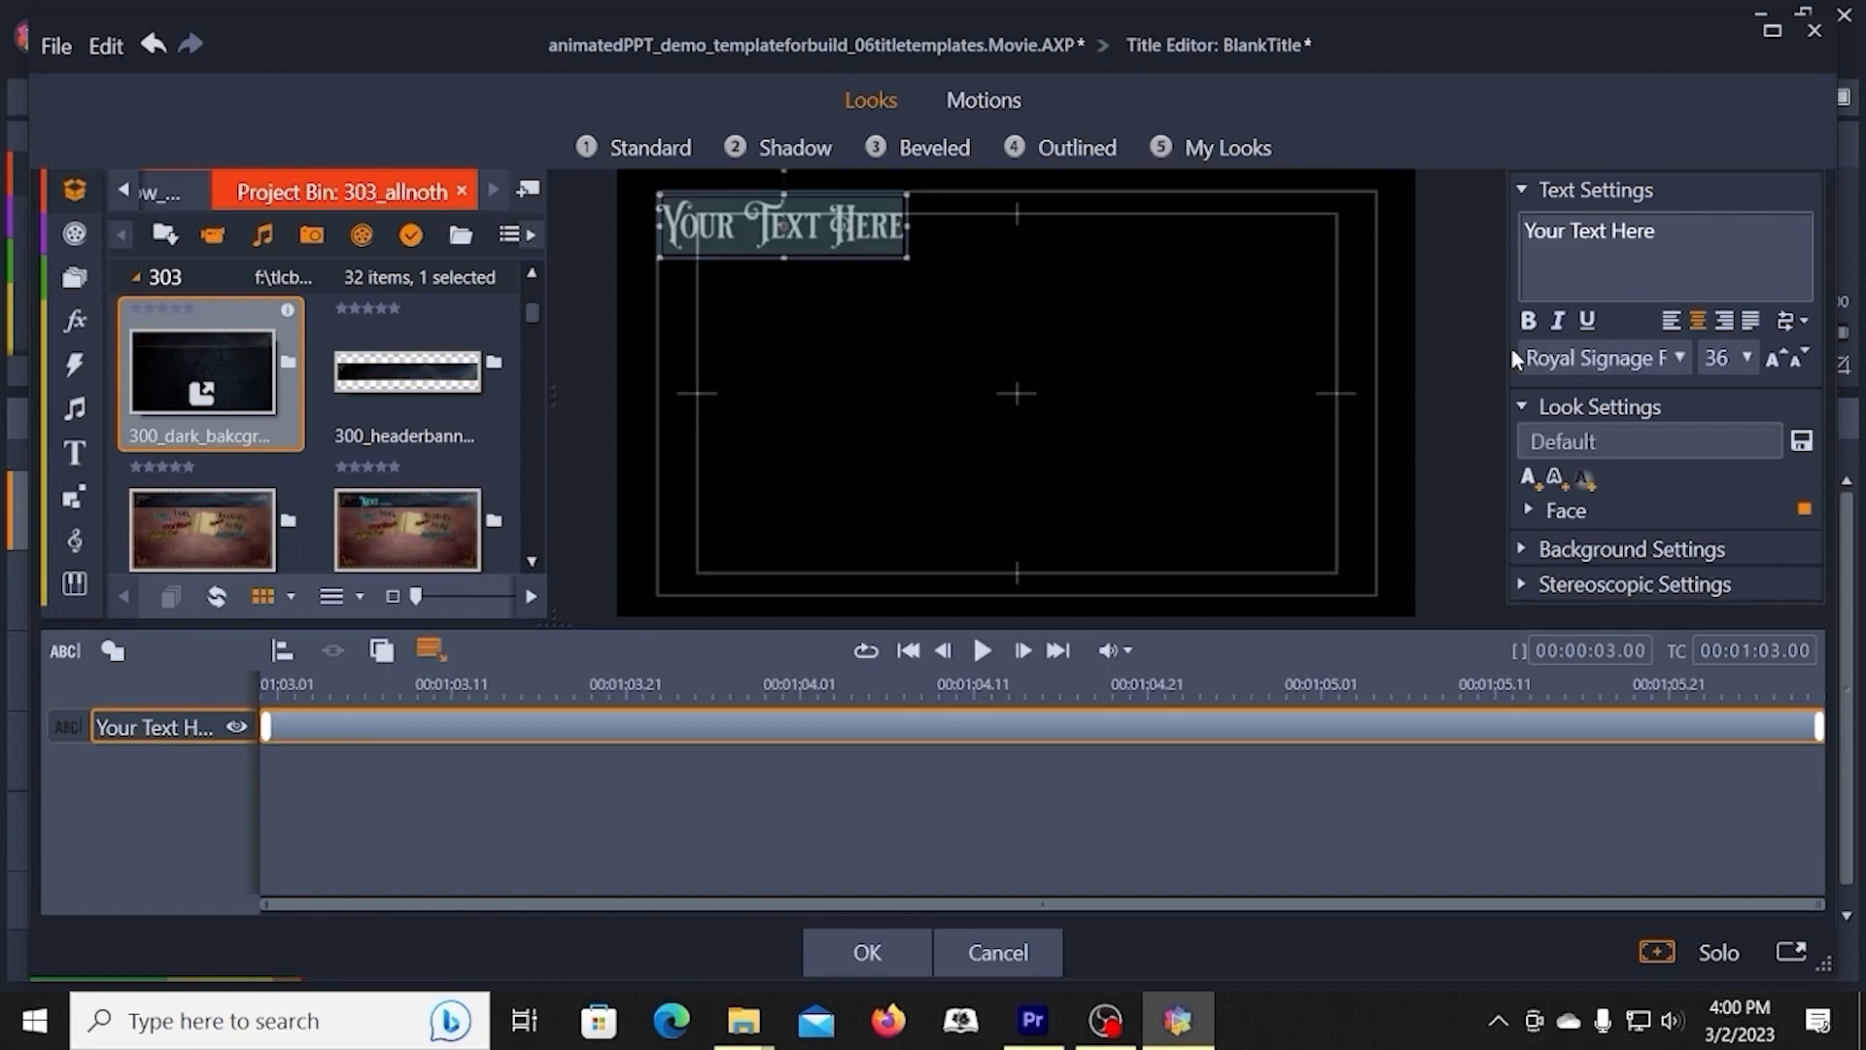
left_click(1672, 322)
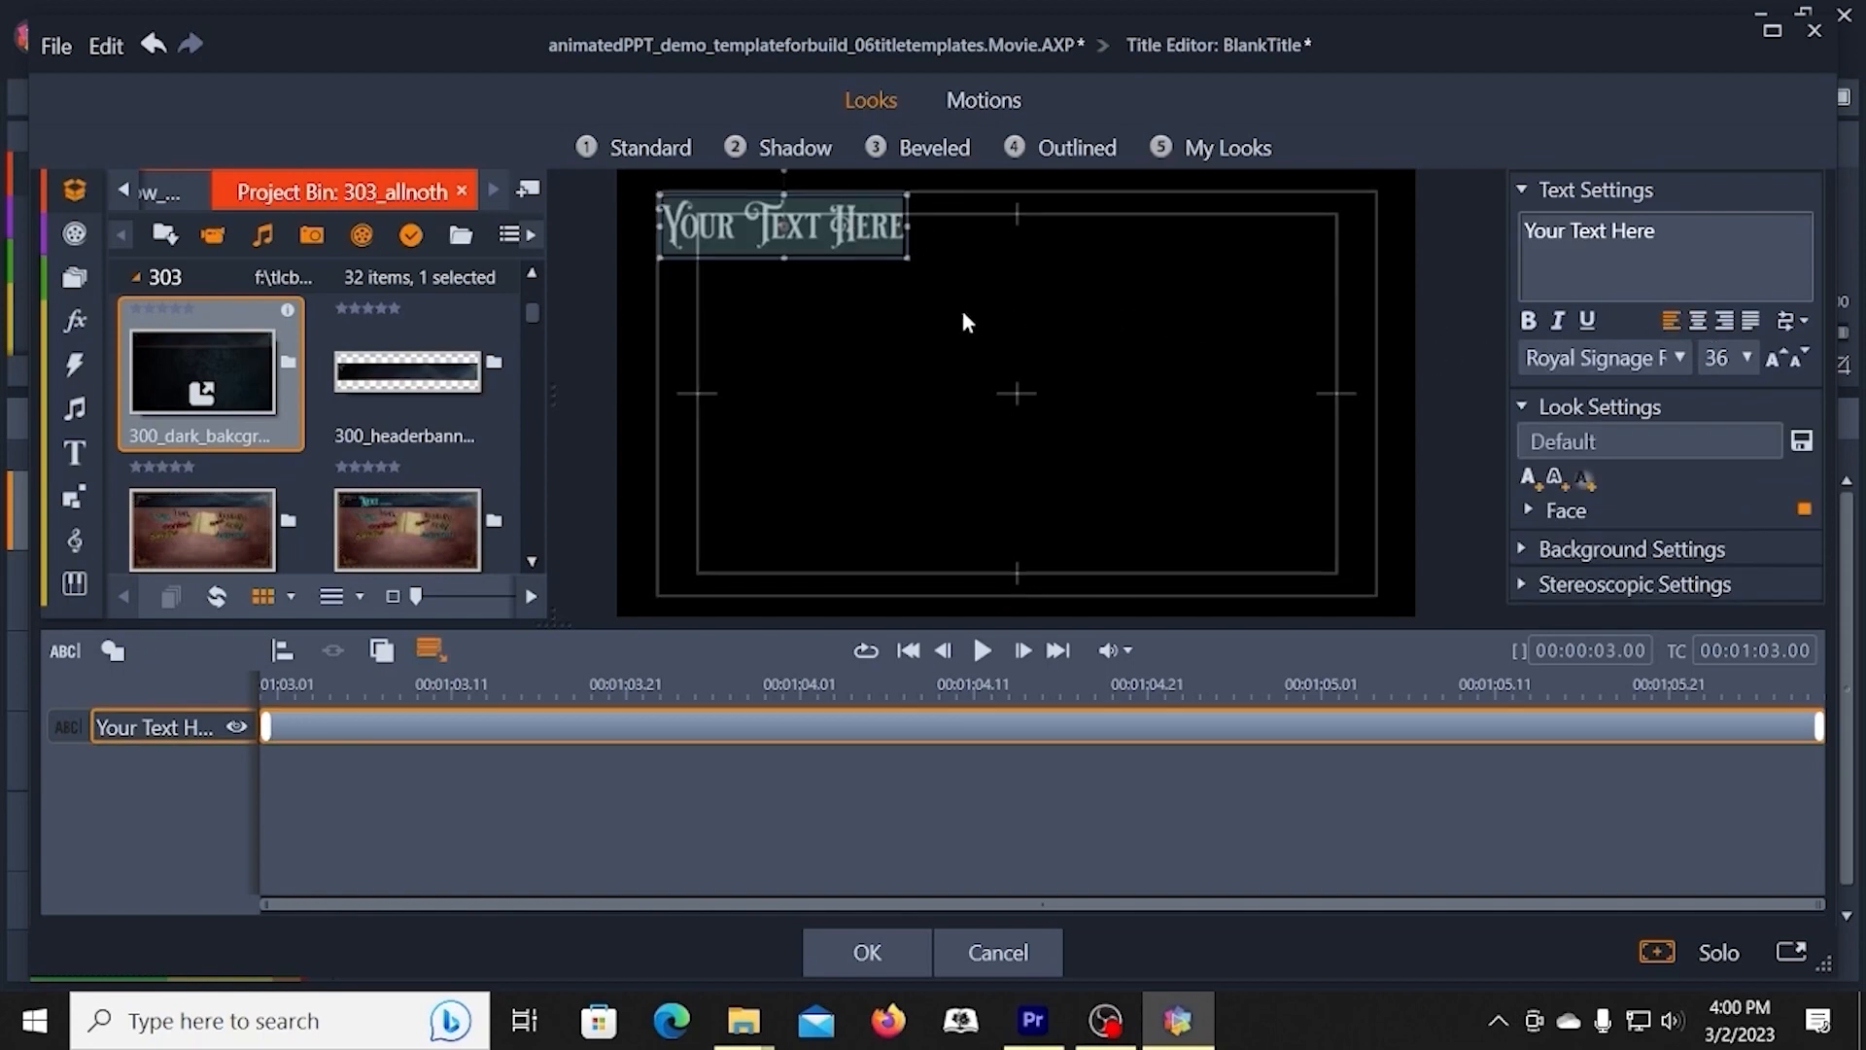
left_click(842, 328)
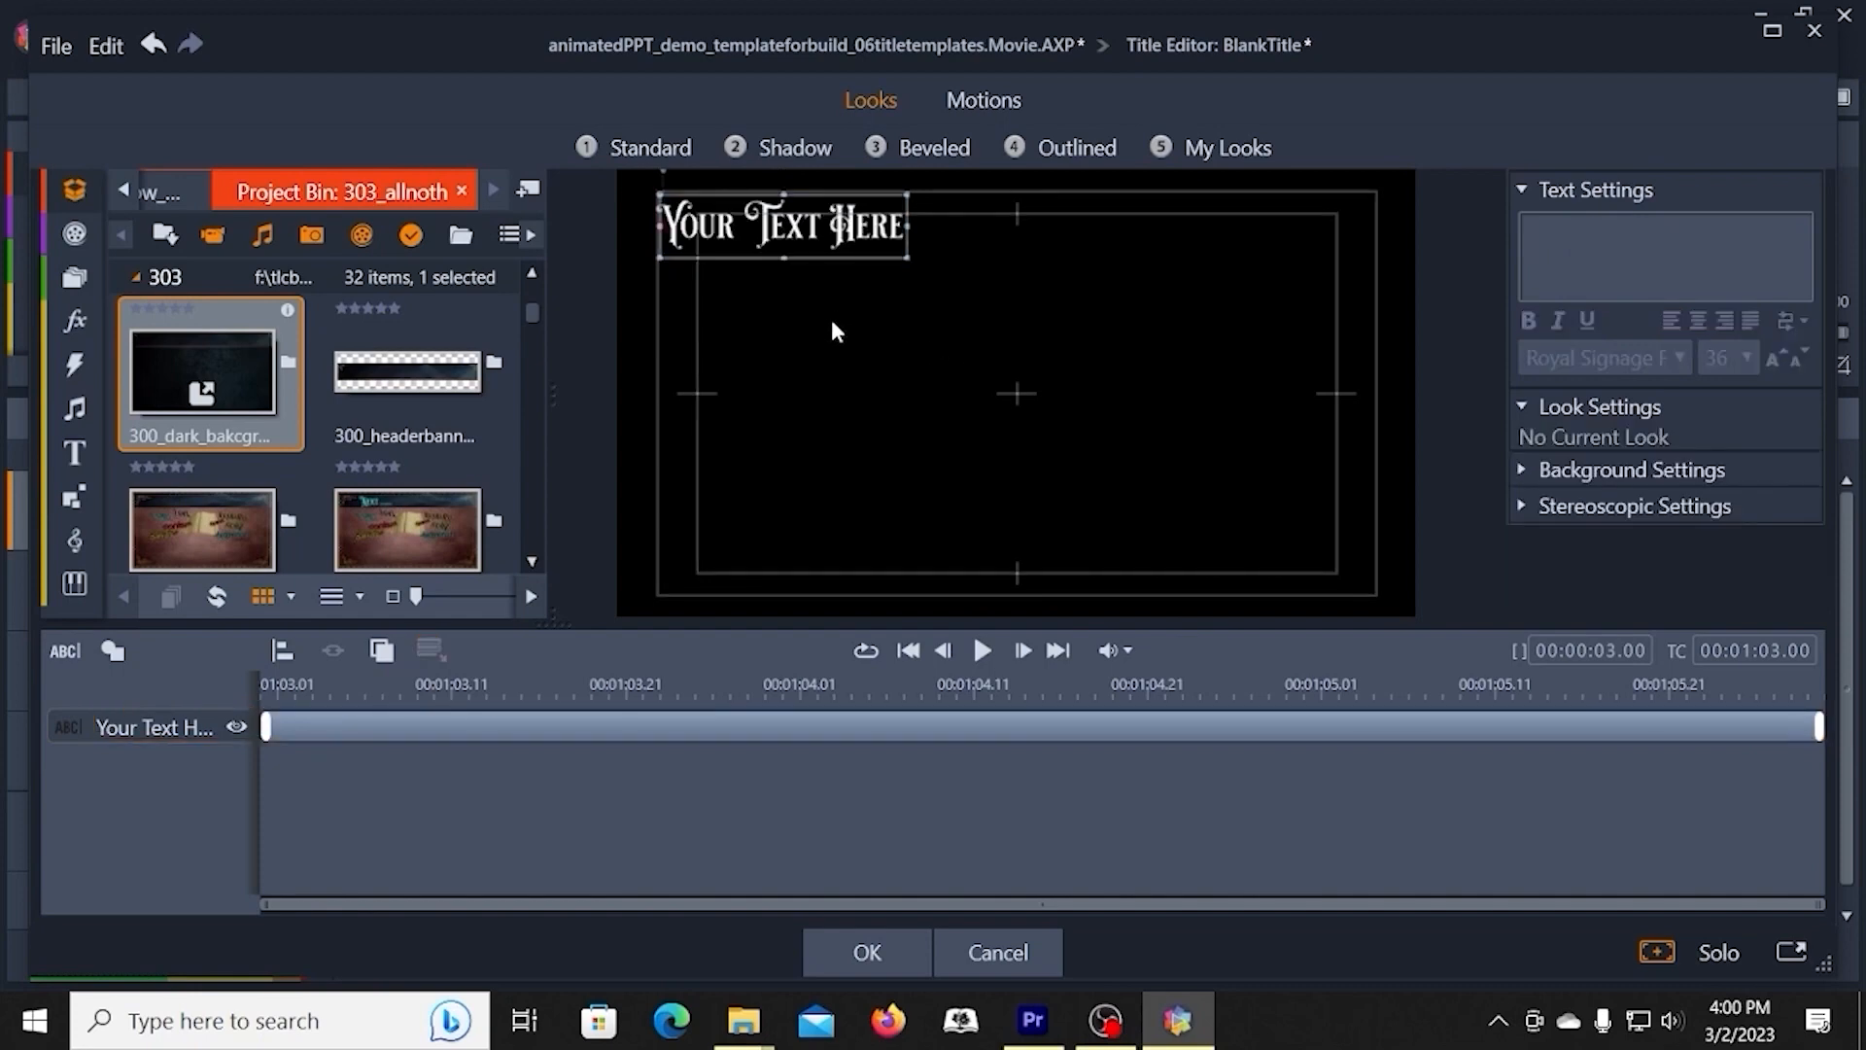
left_click(867, 954)
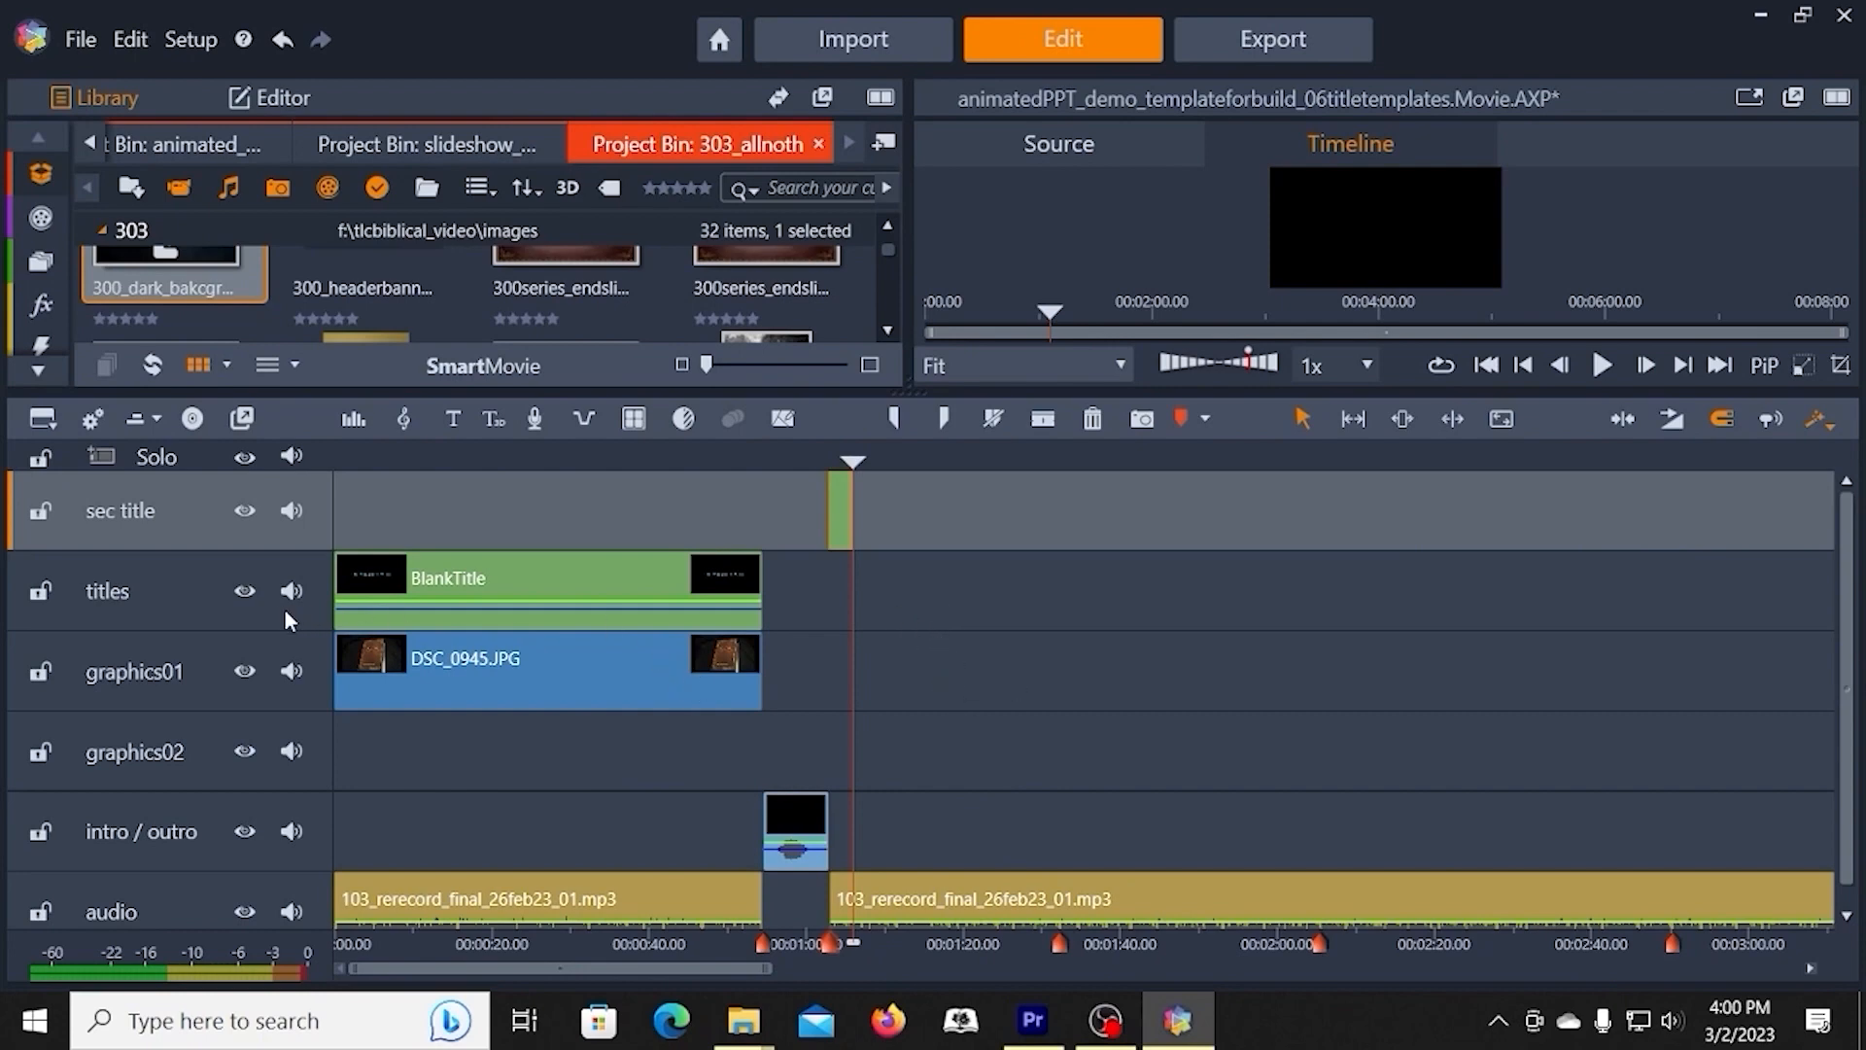
- Create a title on the titles track at the start of the sec title clip and reduce its text to size 24
left_click(193, 586)
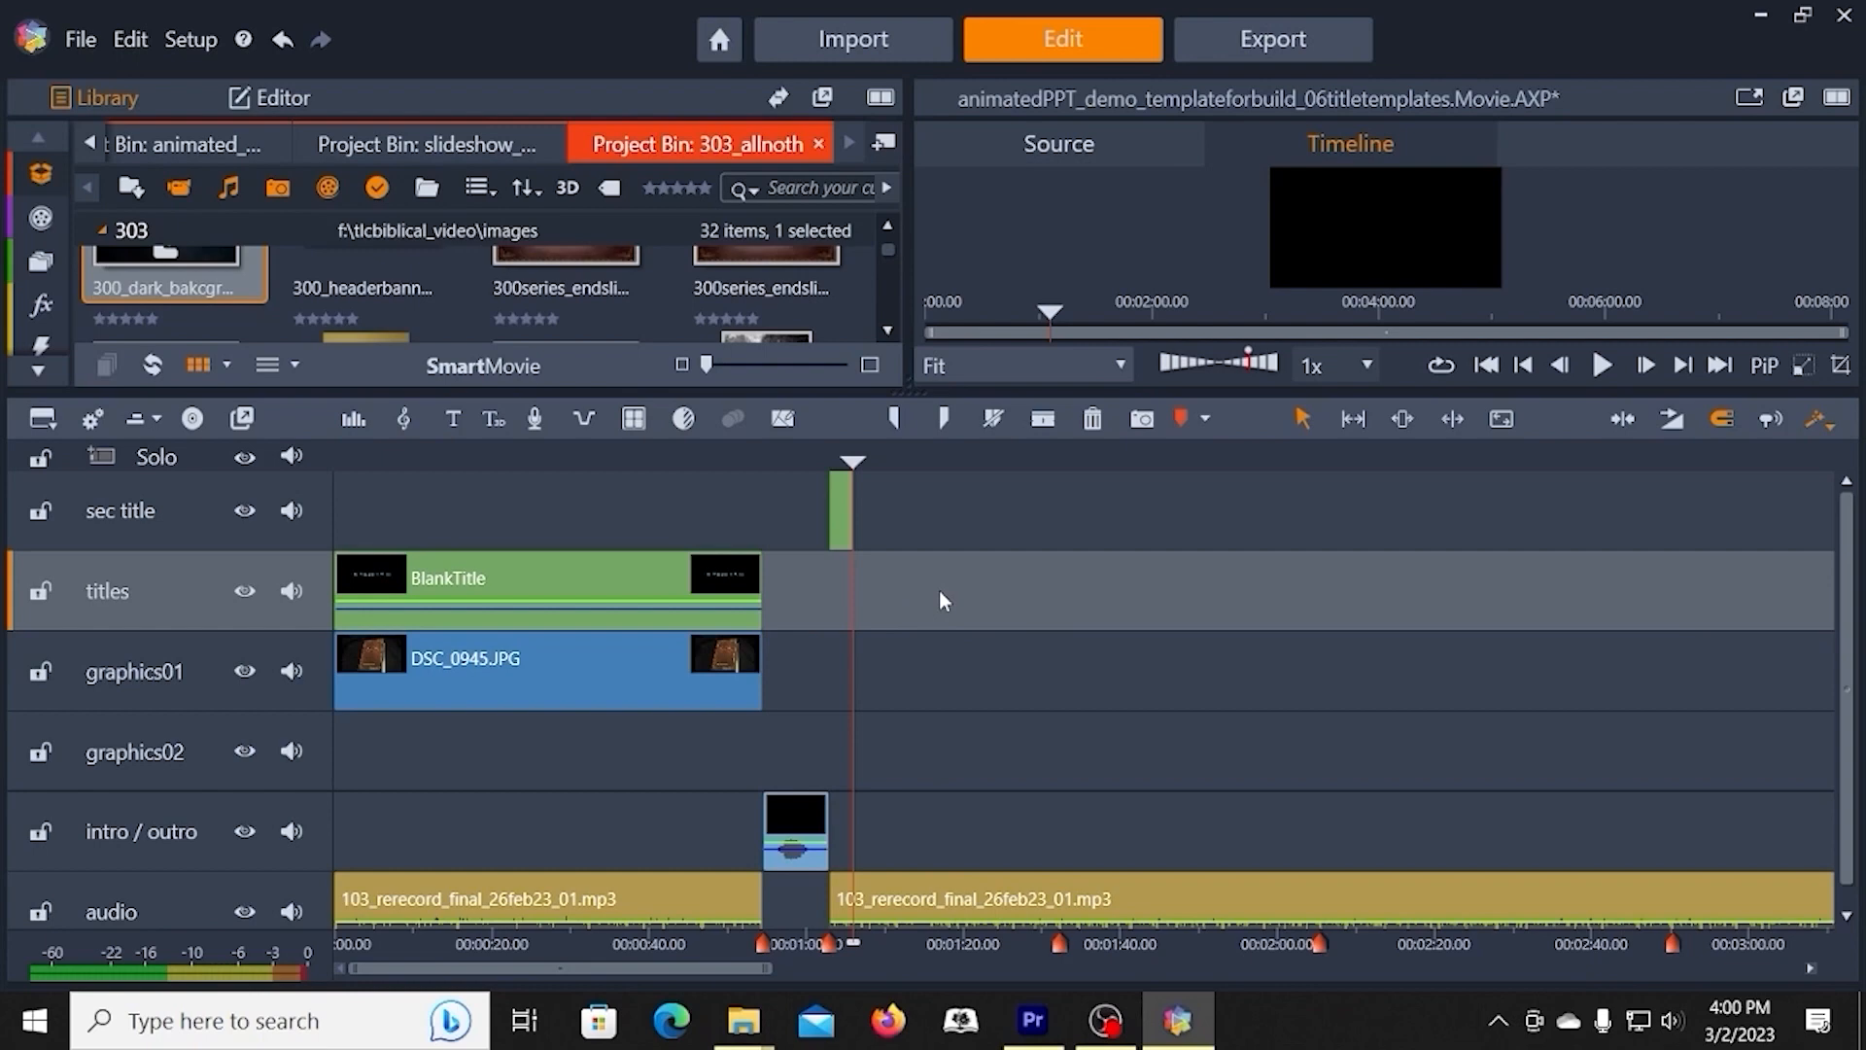
key("ctrl+Left")
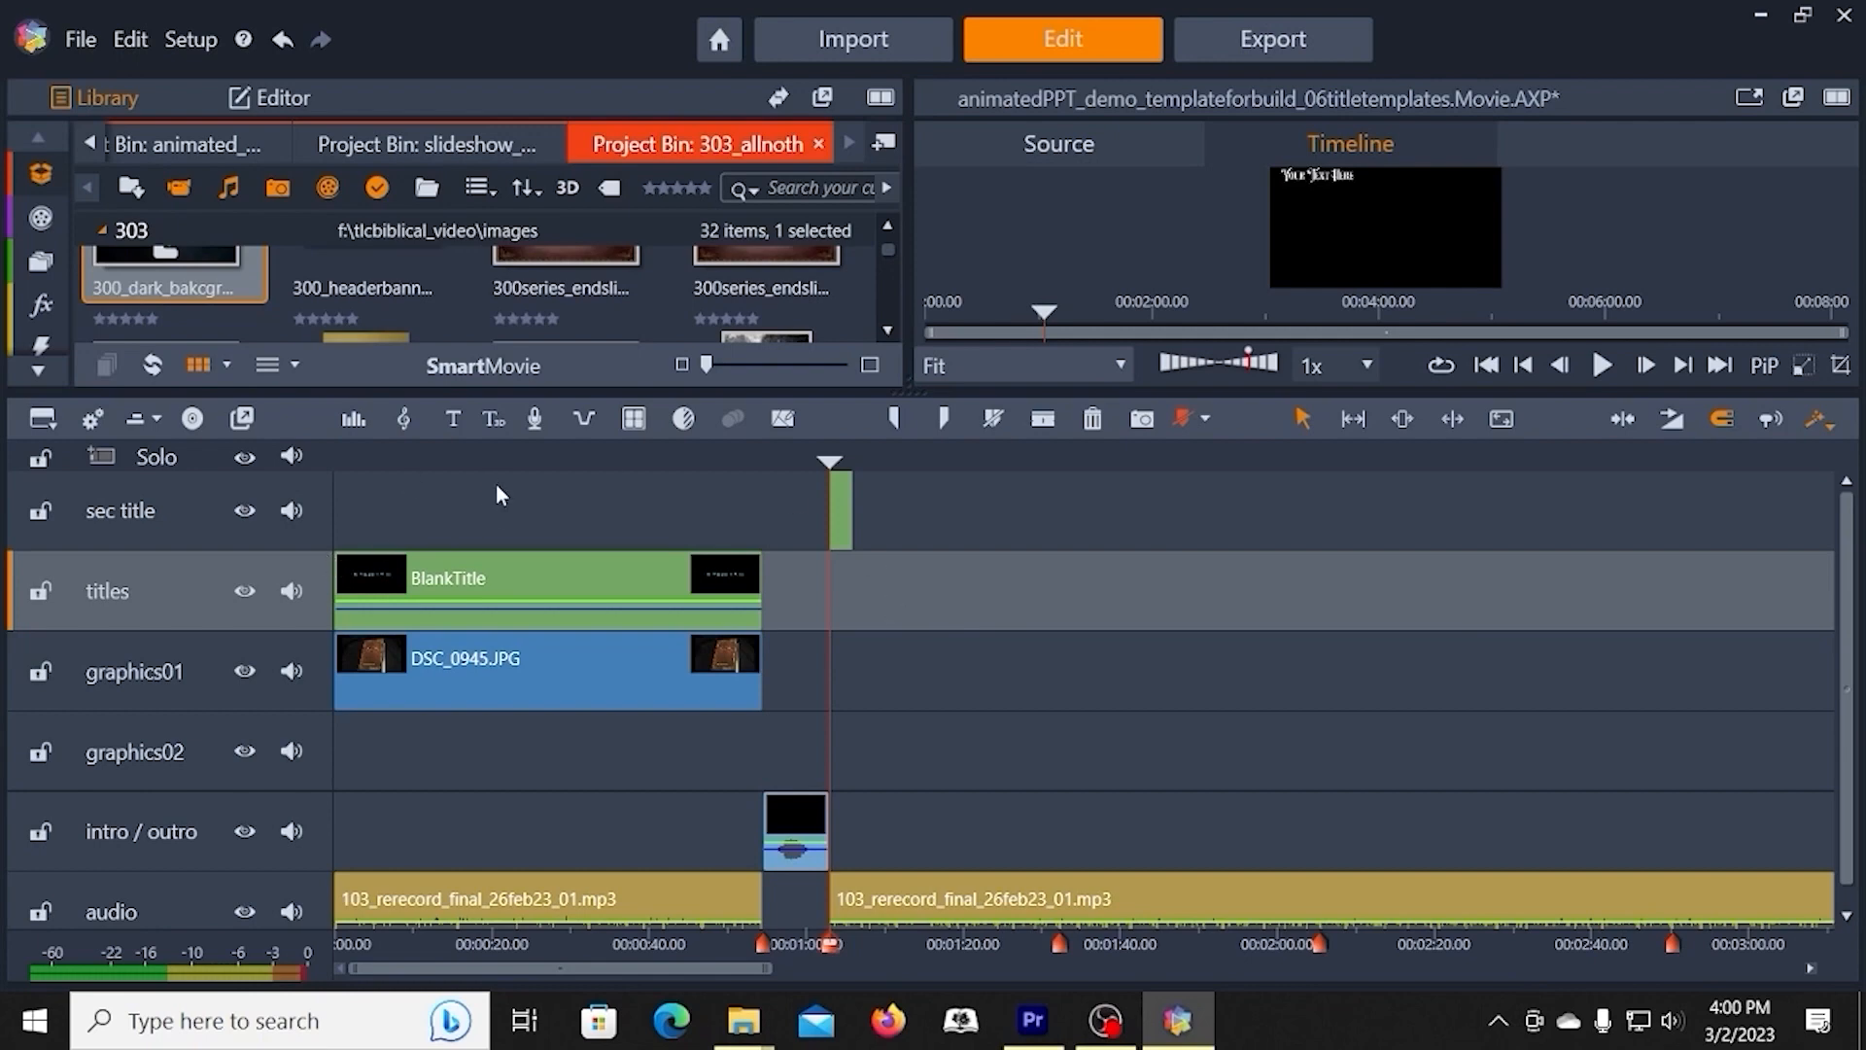
left_click(447, 418)
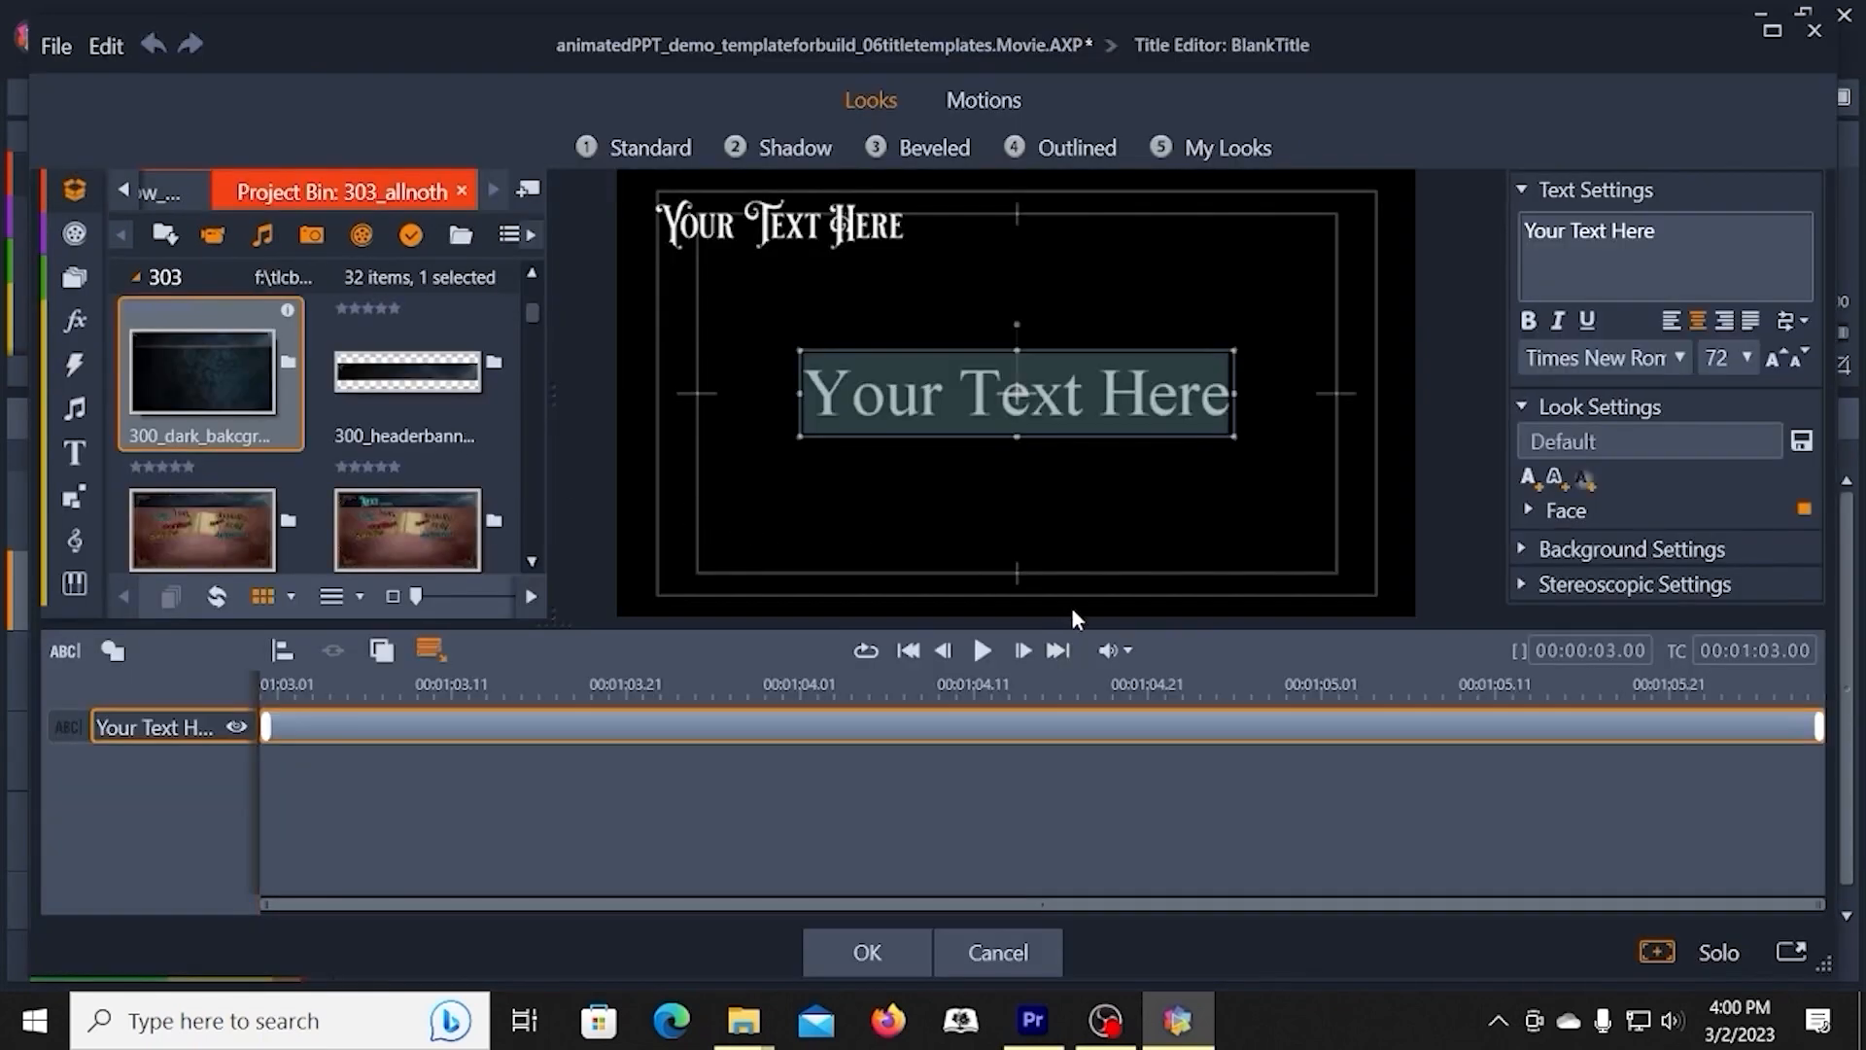
left_click(1073, 615)
left_click(1798, 360)
left_click(1798, 360)
left_click(1798, 362)
left_click(1797, 360)
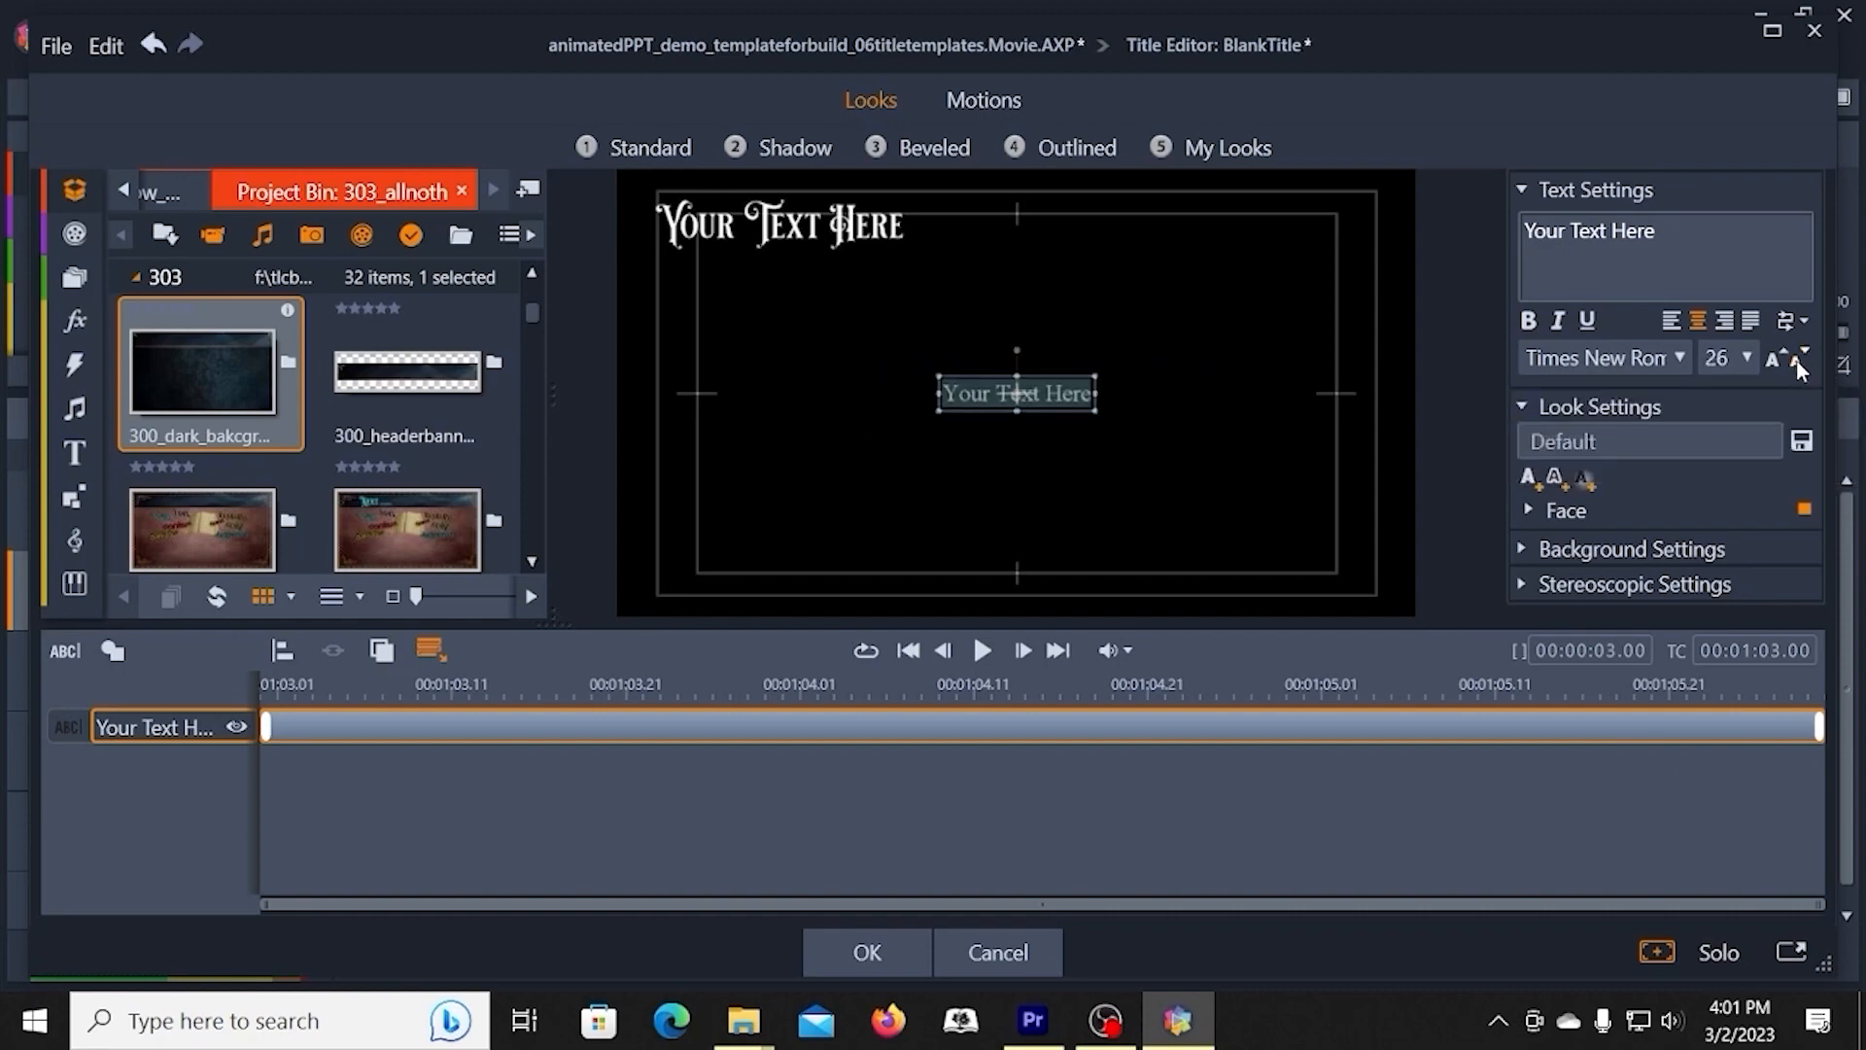
left_click(1798, 361)
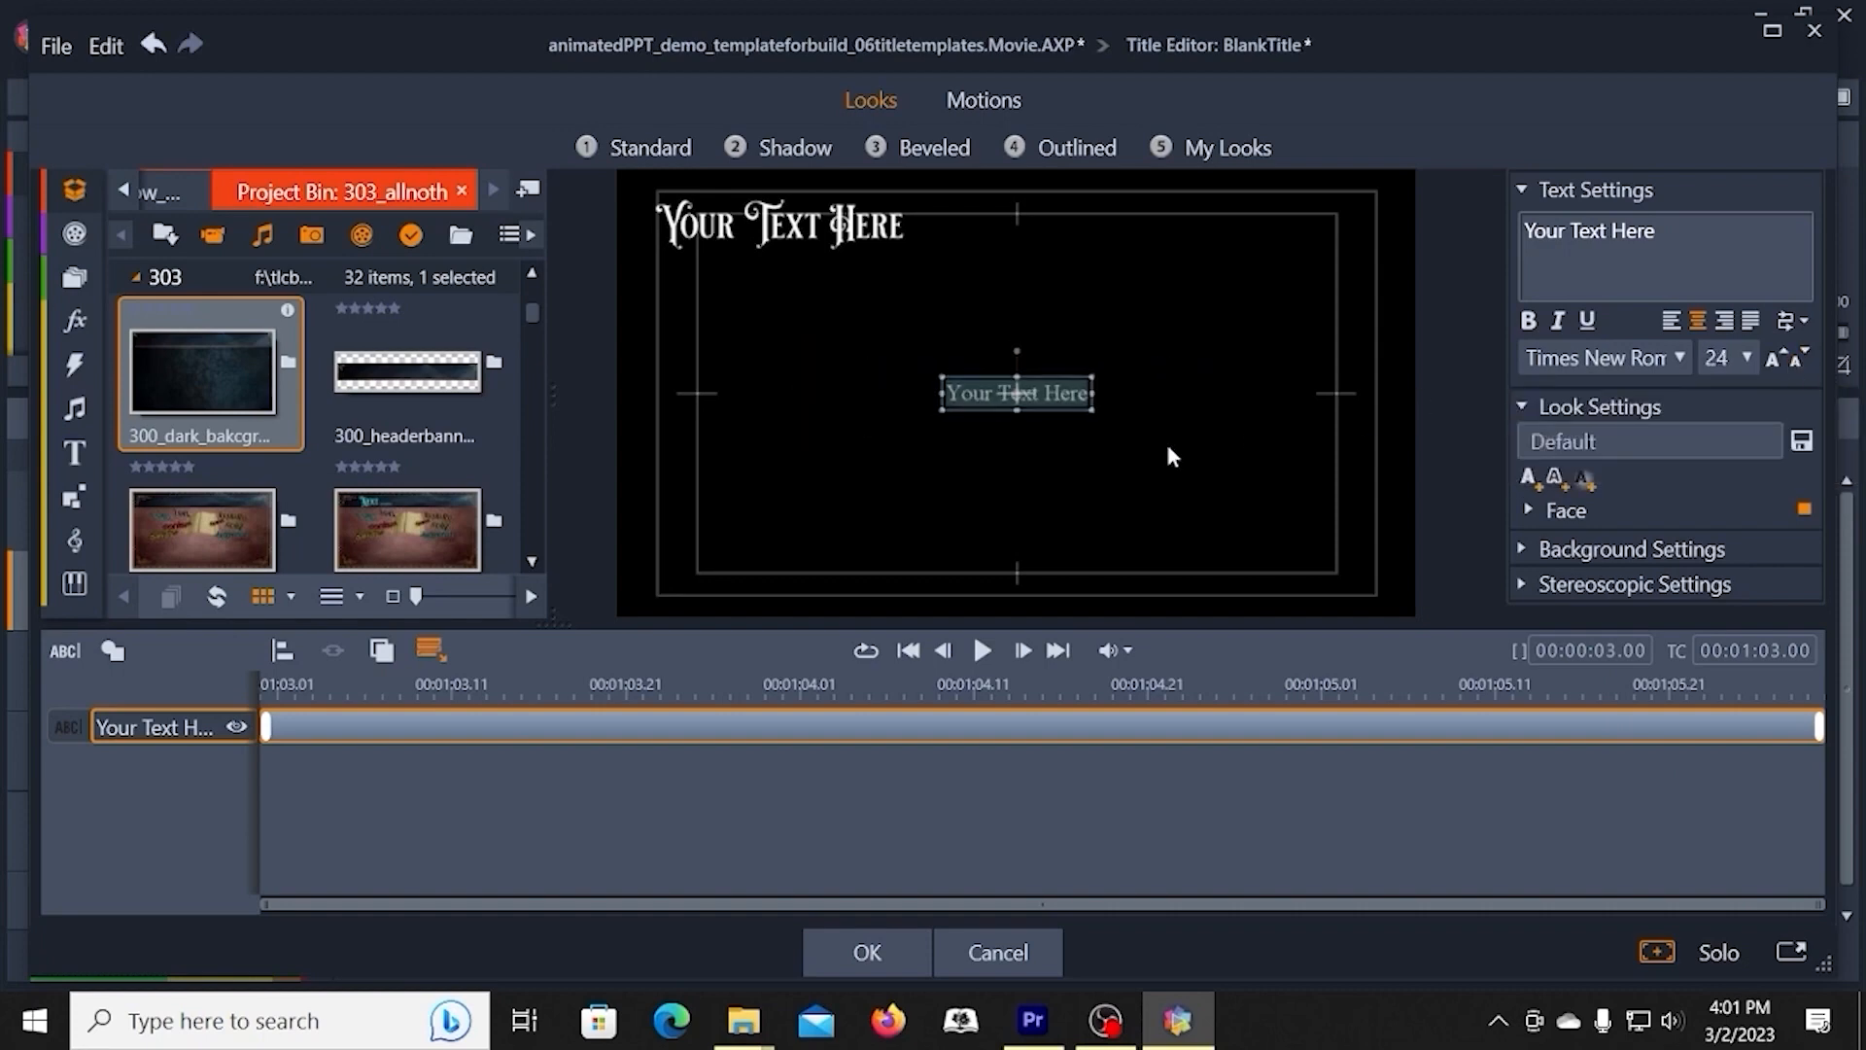
- Left-align the body text, place it below the heading along the inner safe-area guide's left edge, and save the title
left_click(1671, 320)
left_click_drag(976, 407, 736, 331)
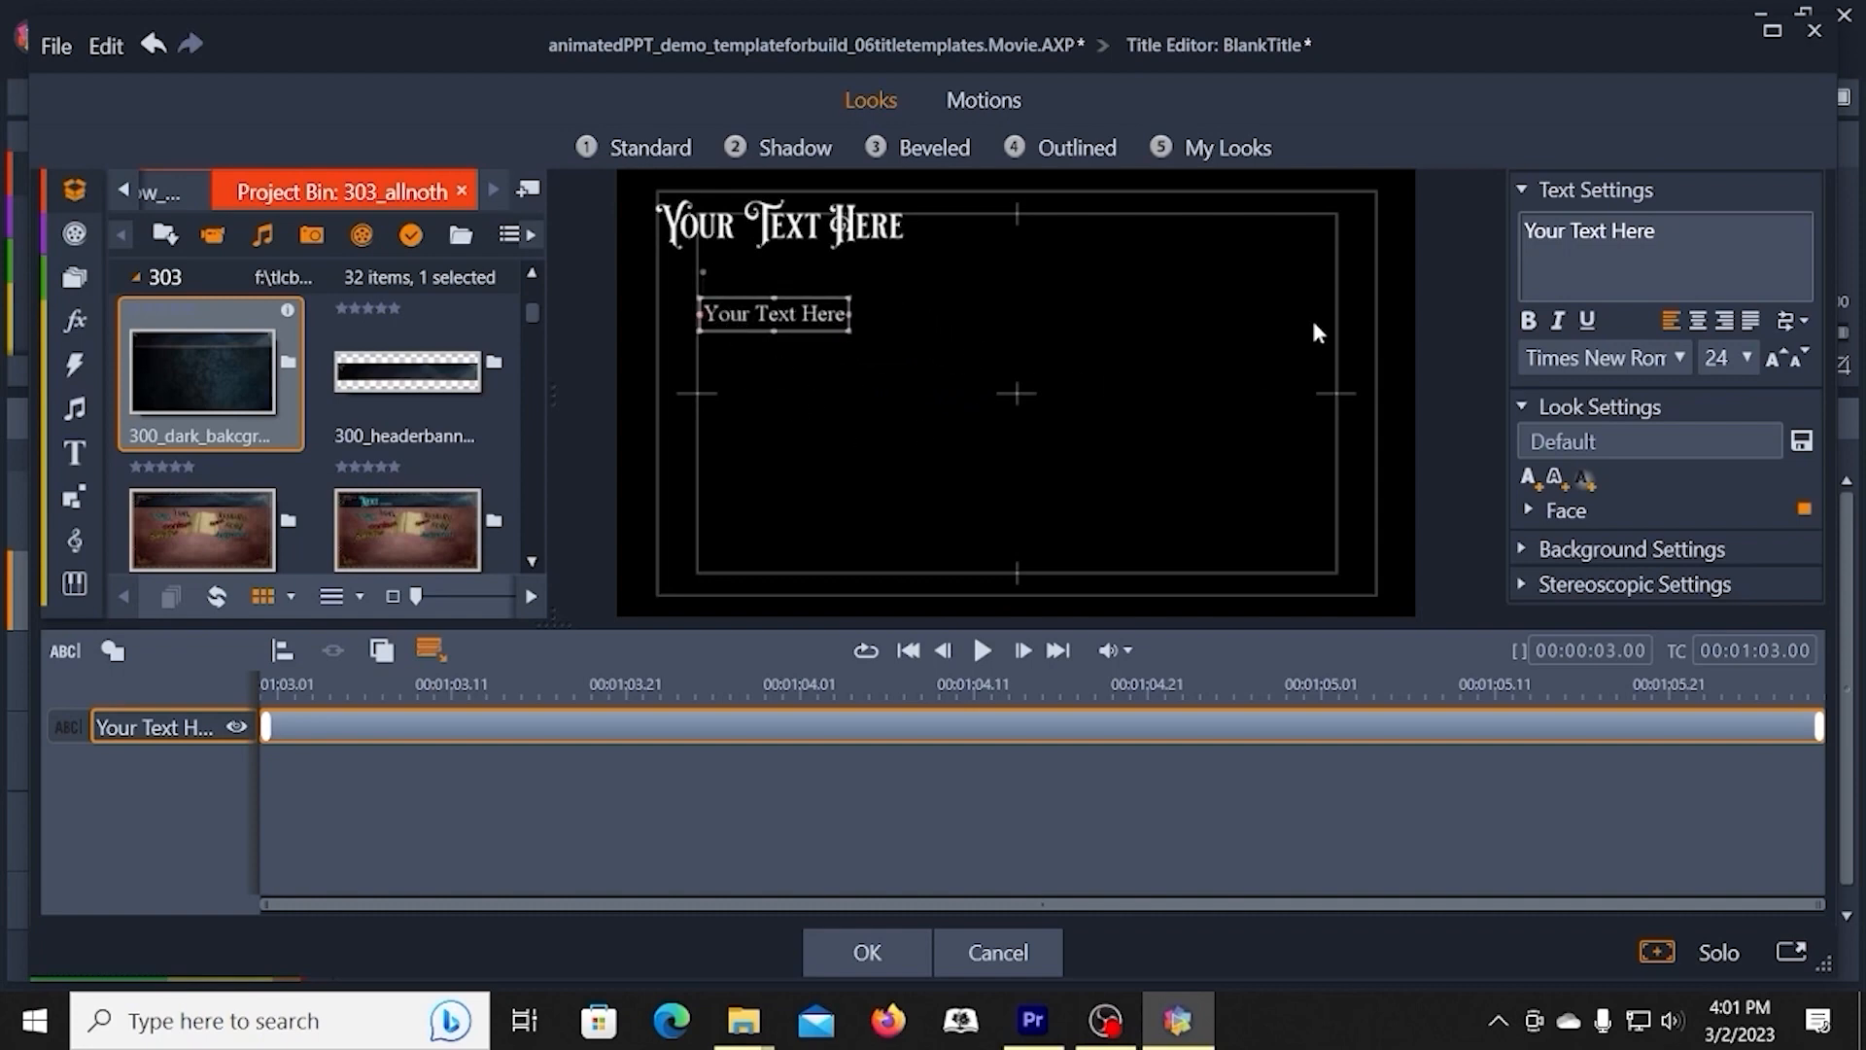
left_click(1357, 770)
left_click(892, 949)
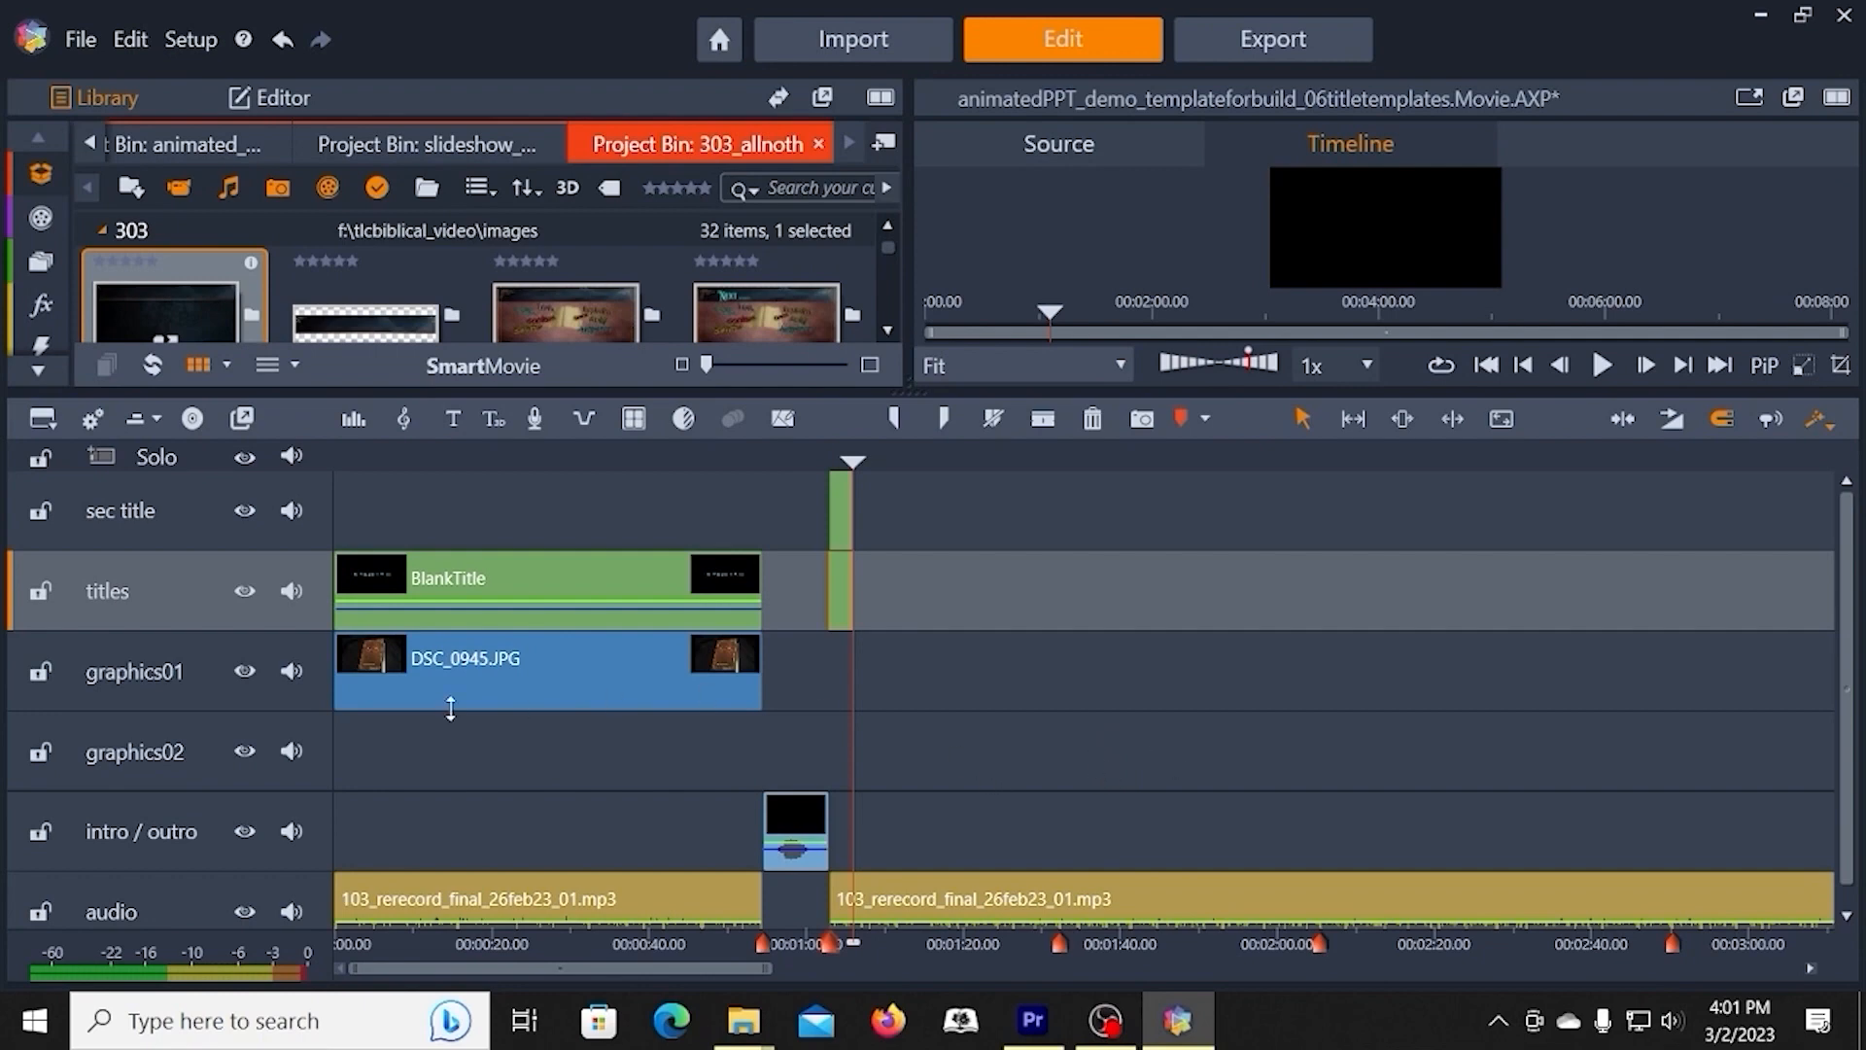
- Add a title on the graphics01 track aligned with the title clips above, cut its default text layer, and save it empty
left_click(199, 663)
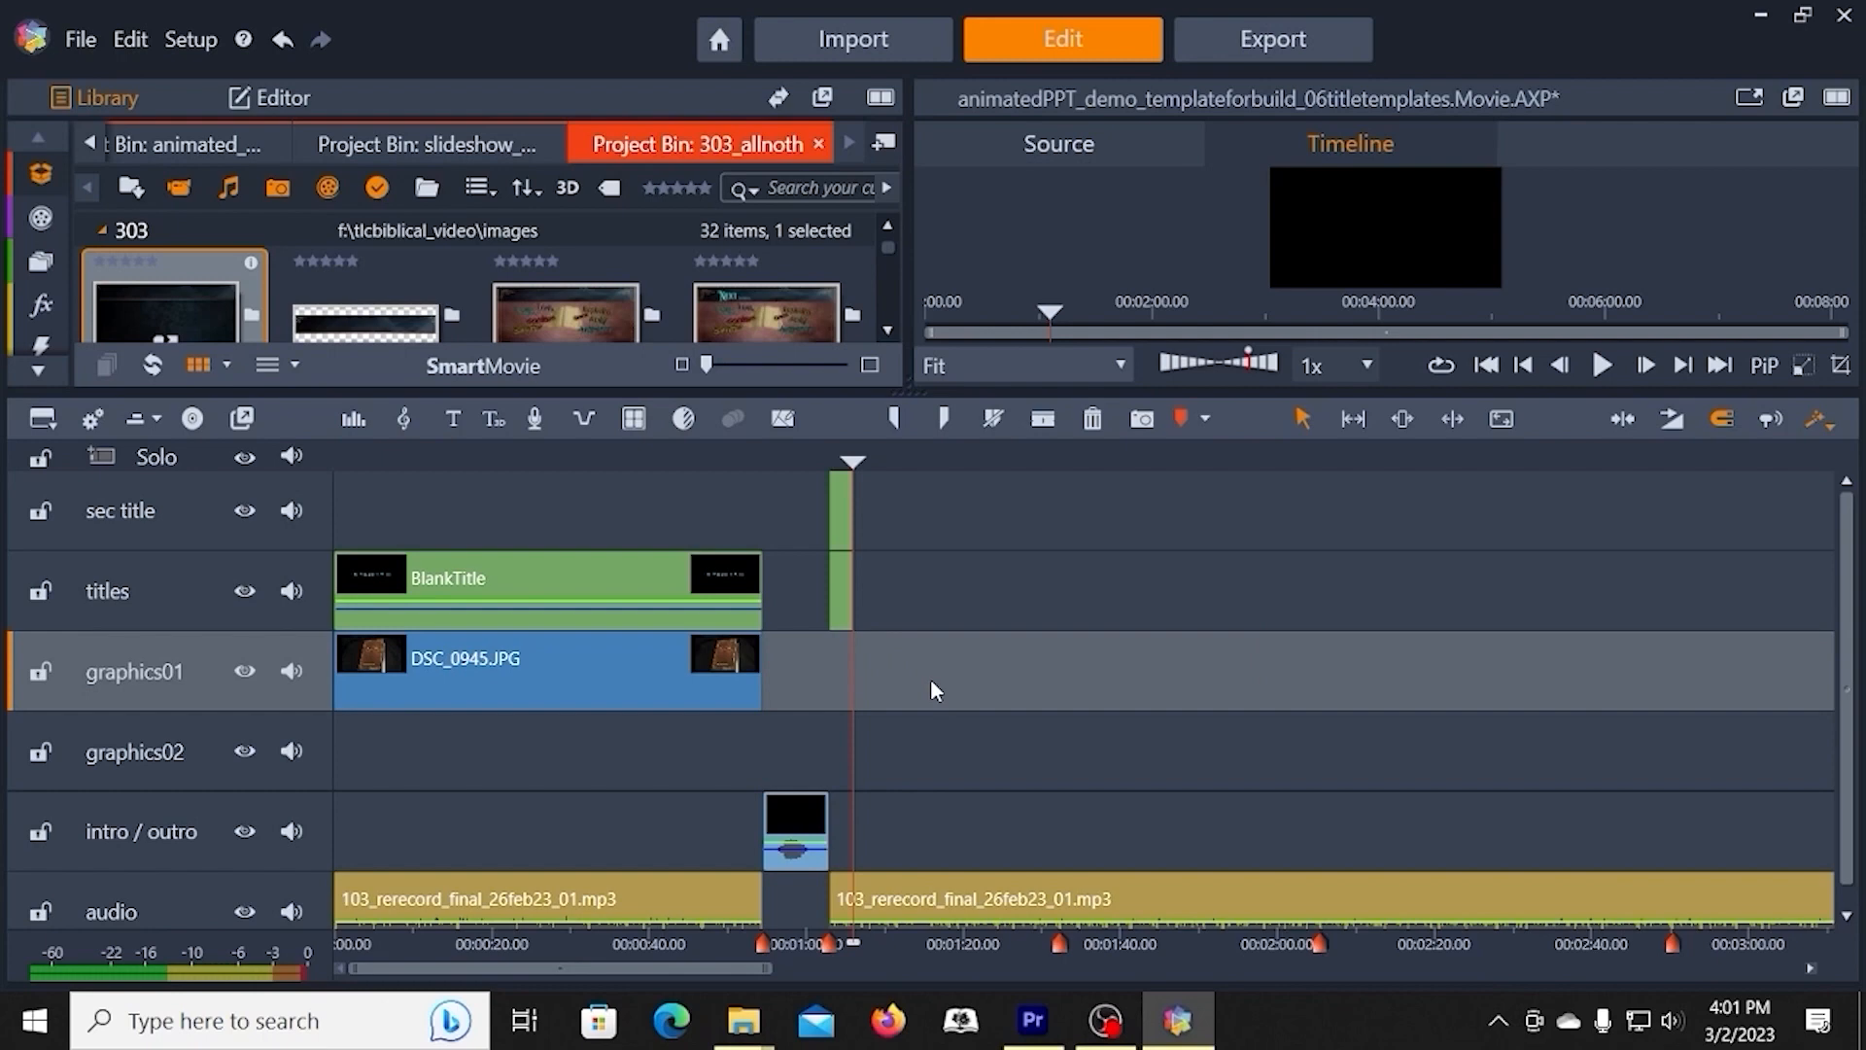
key("Page_Down")
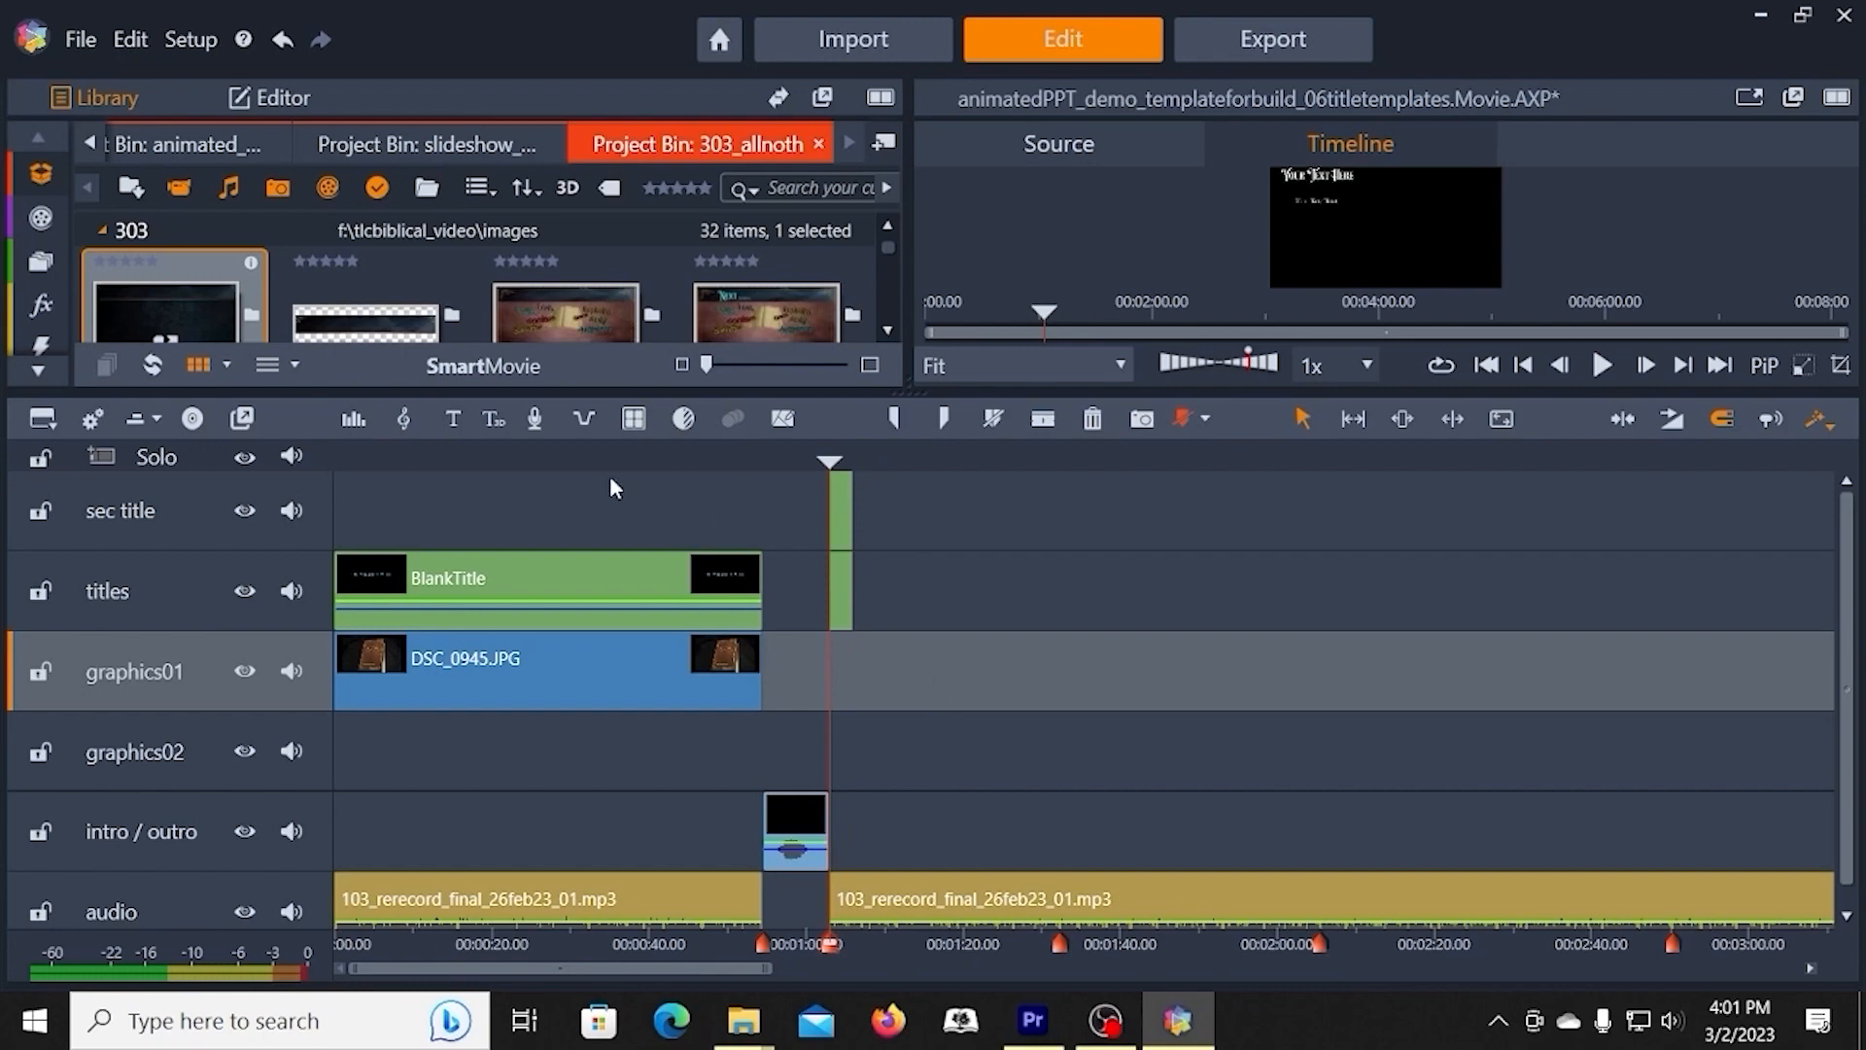
left_click(453, 420)
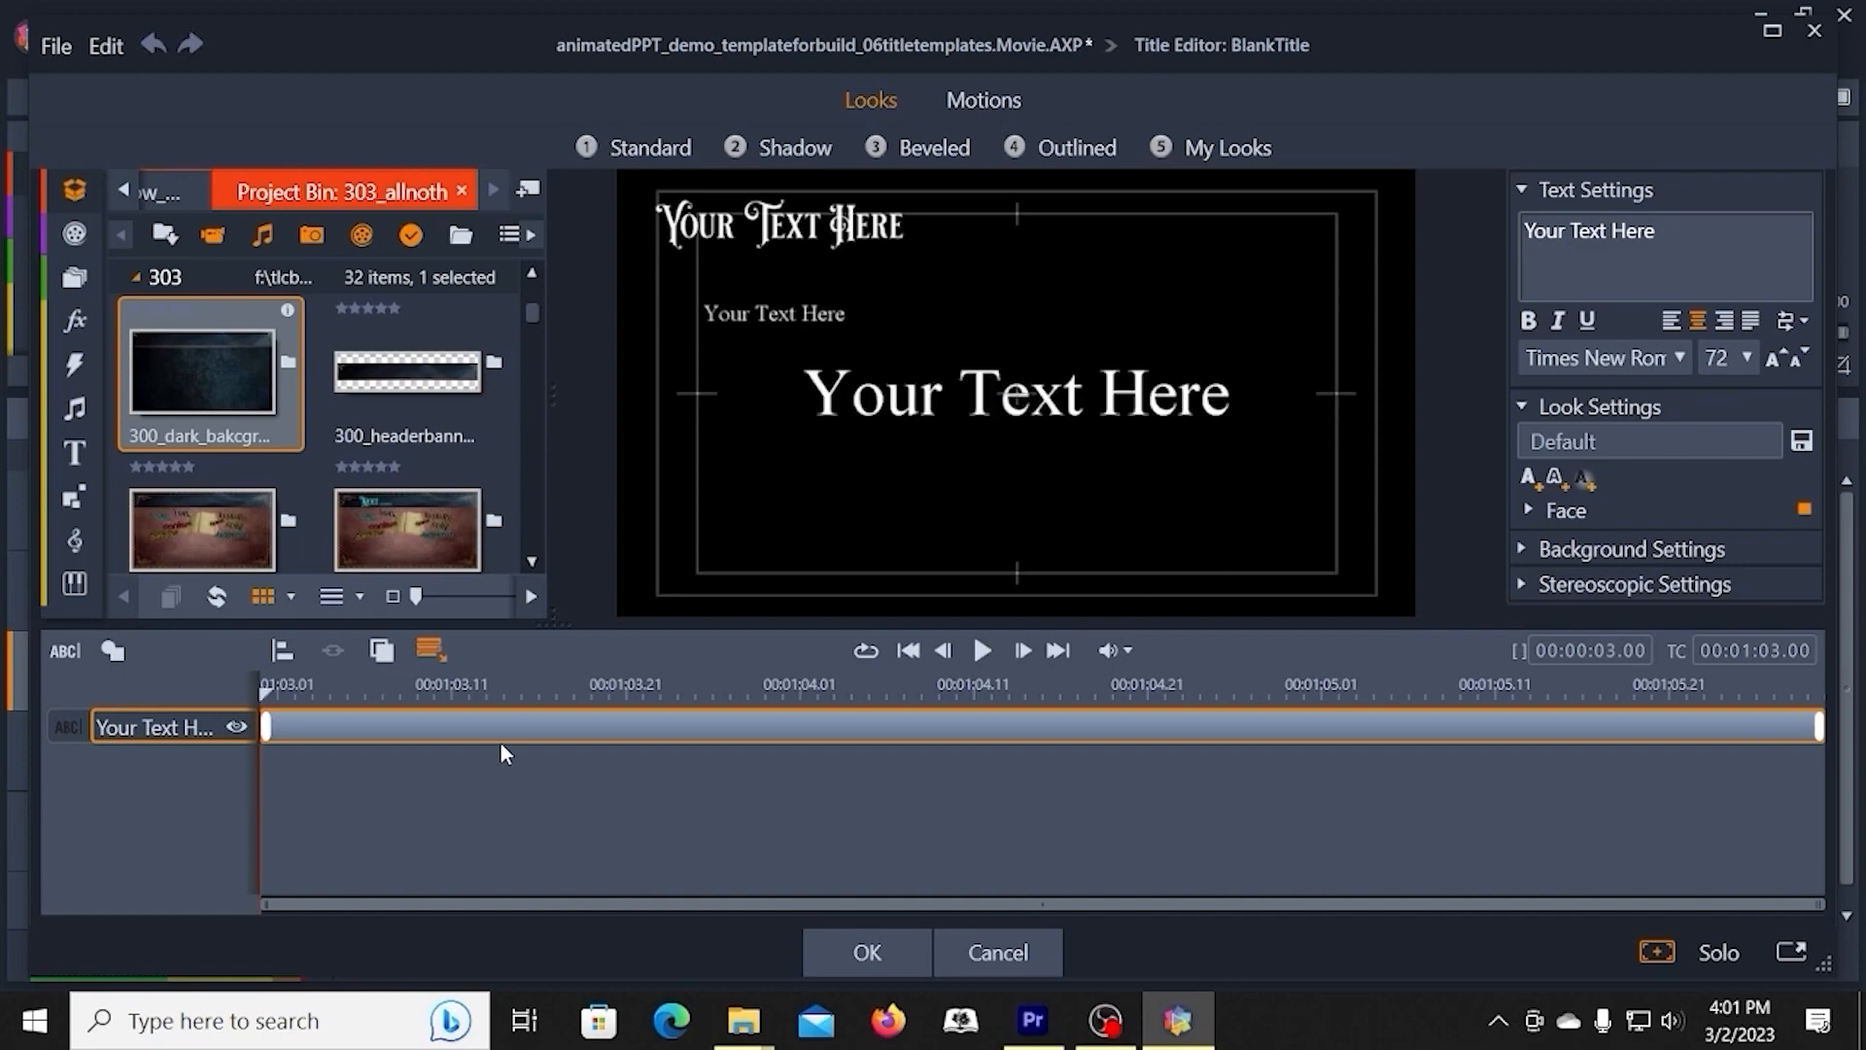
right_click(163, 721)
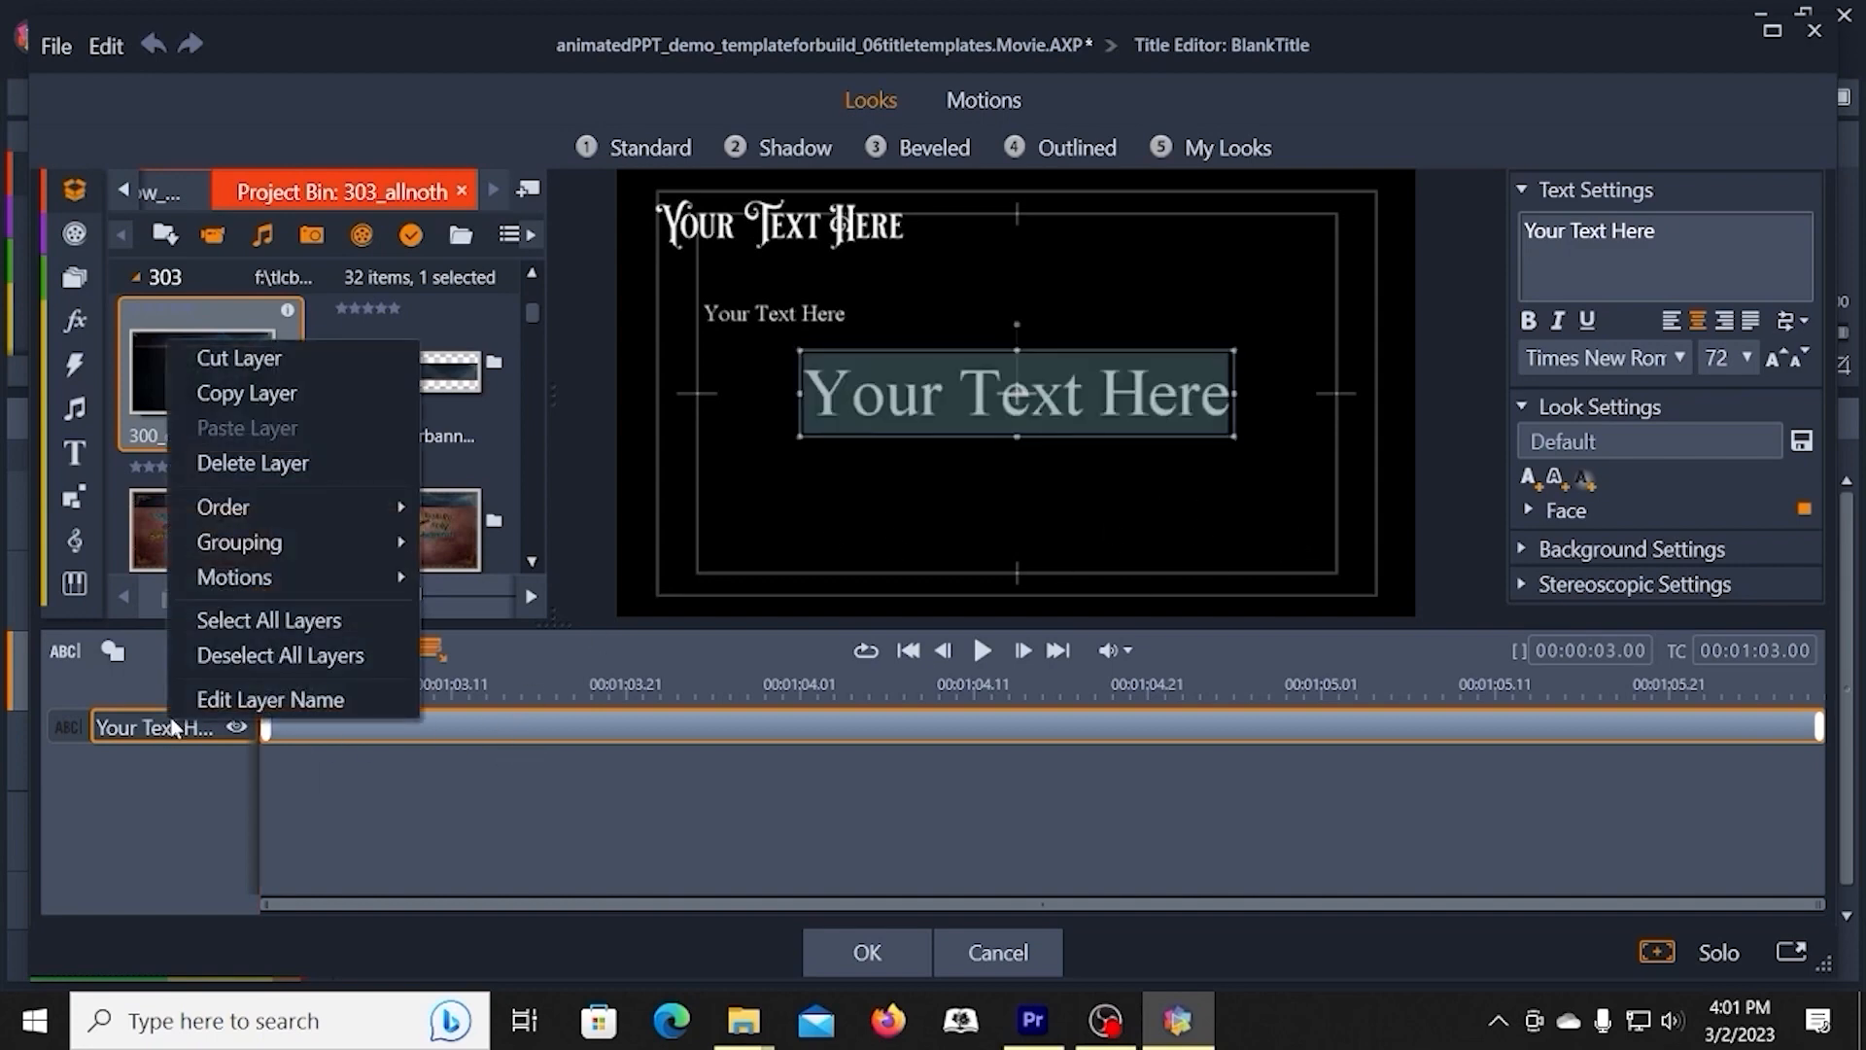
left_click(239, 359)
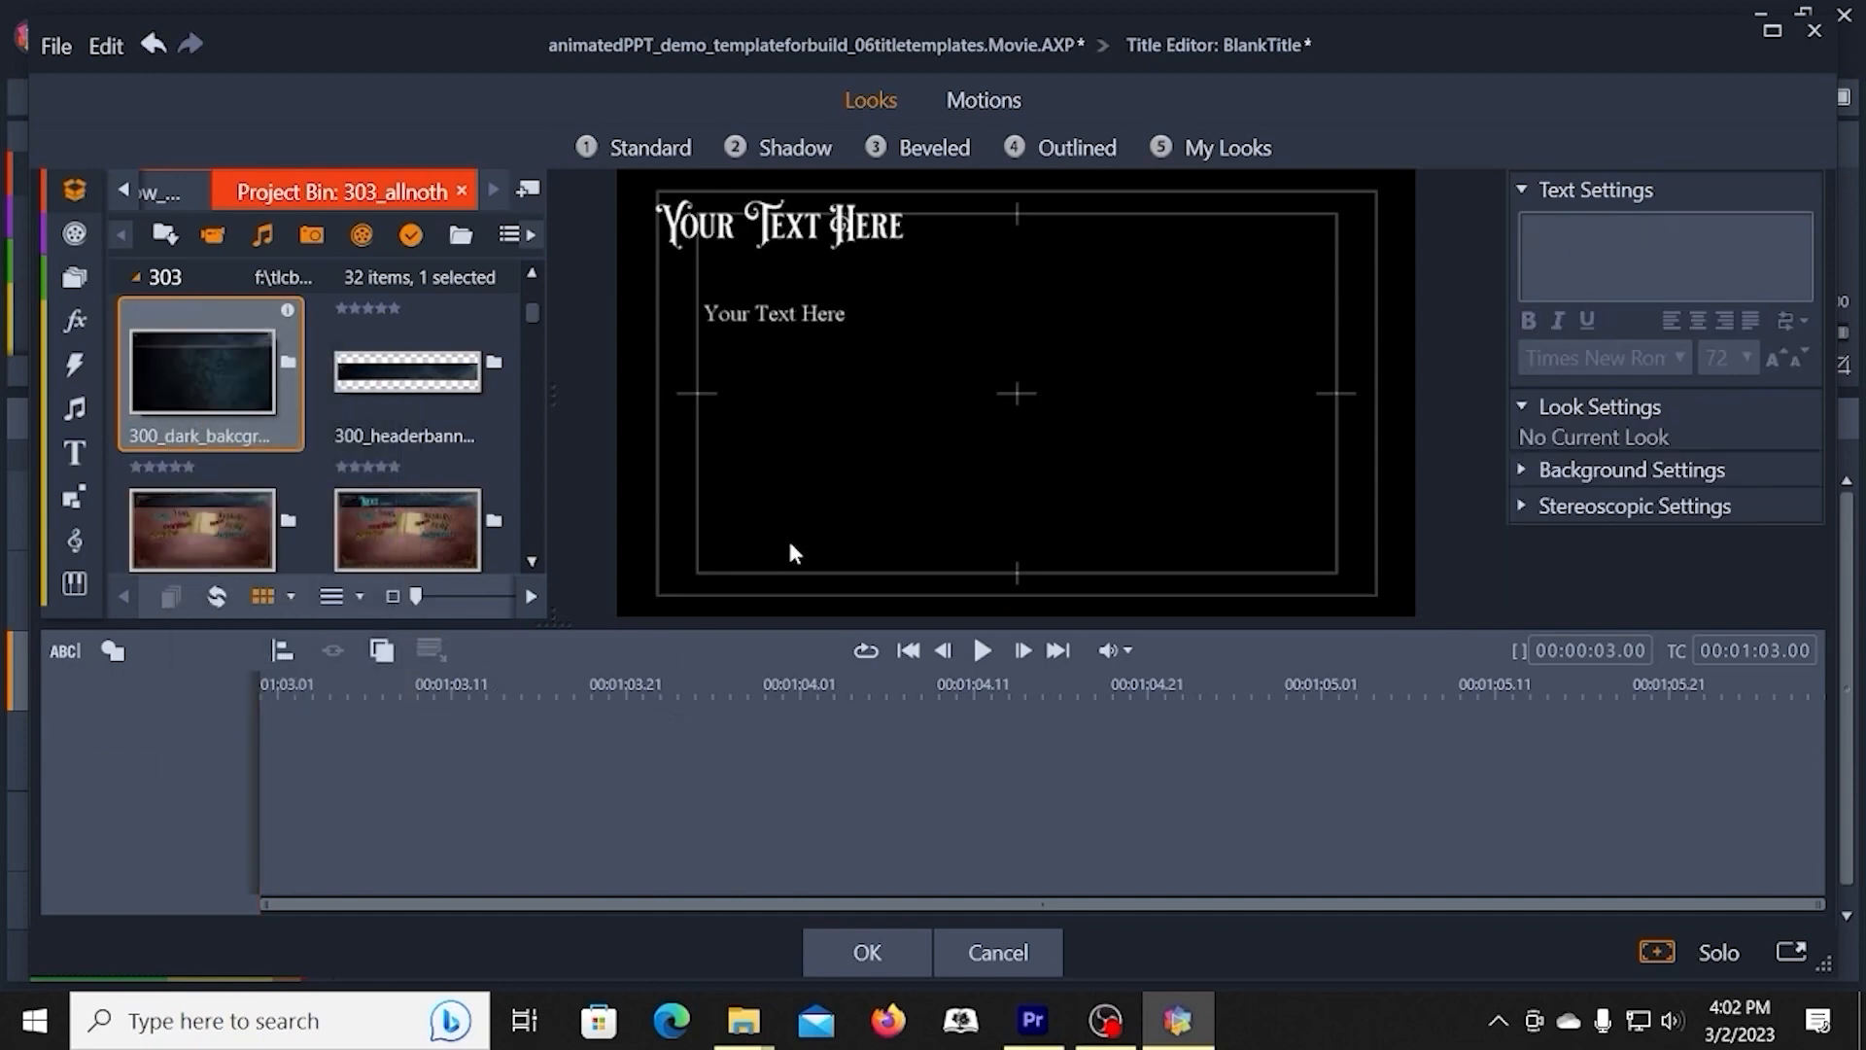
right_click(975, 381)
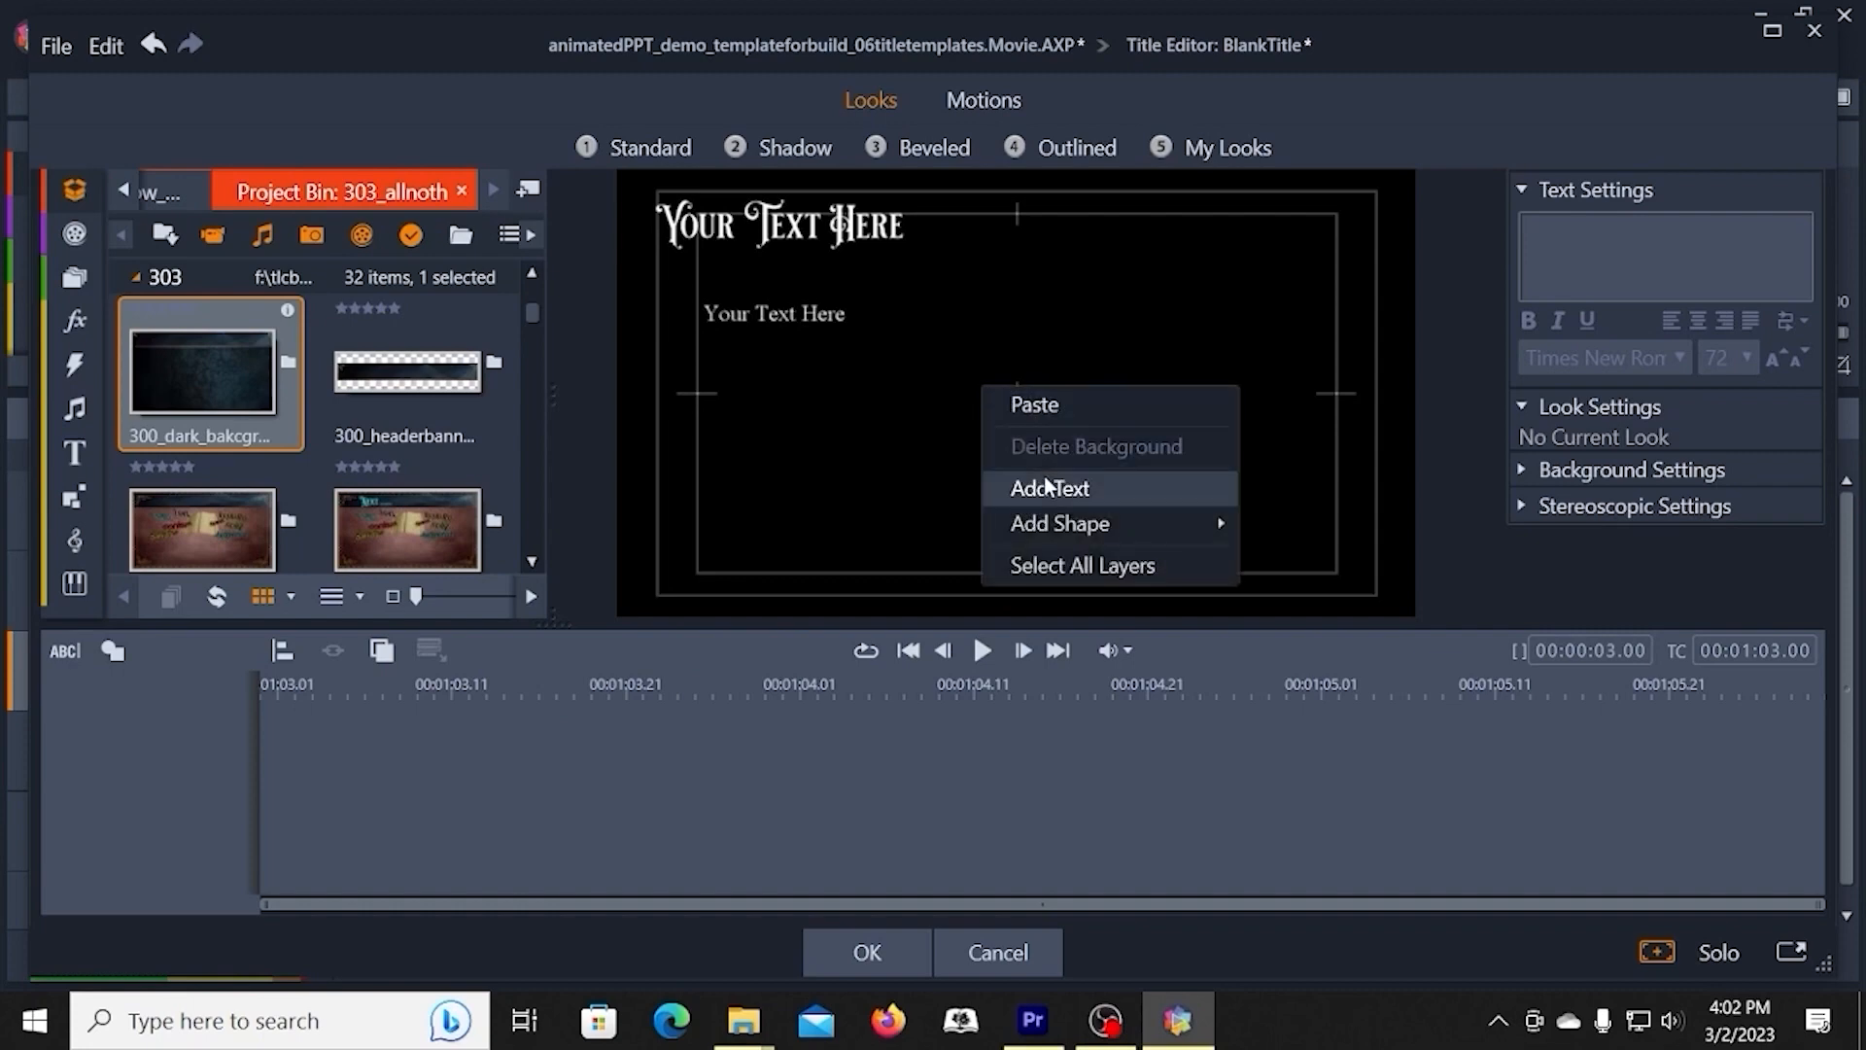
left_click(879, 478)
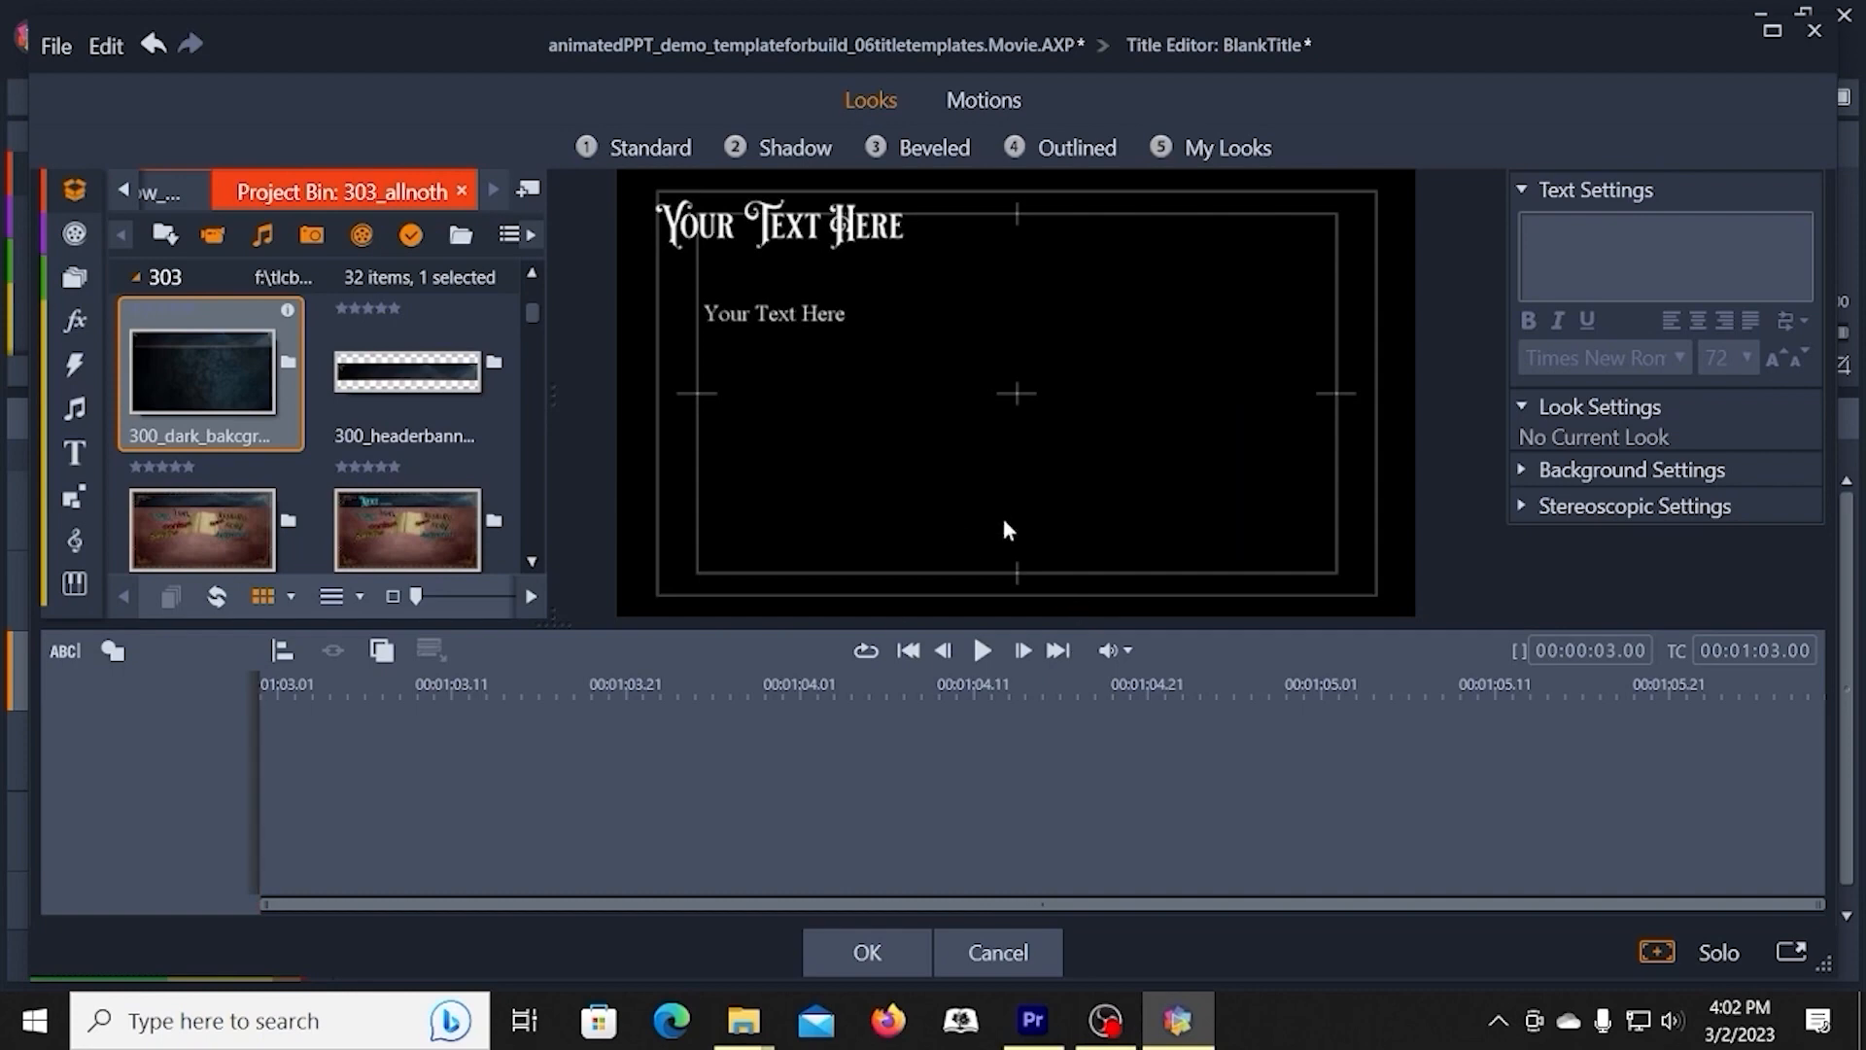
left_click(867, 952)
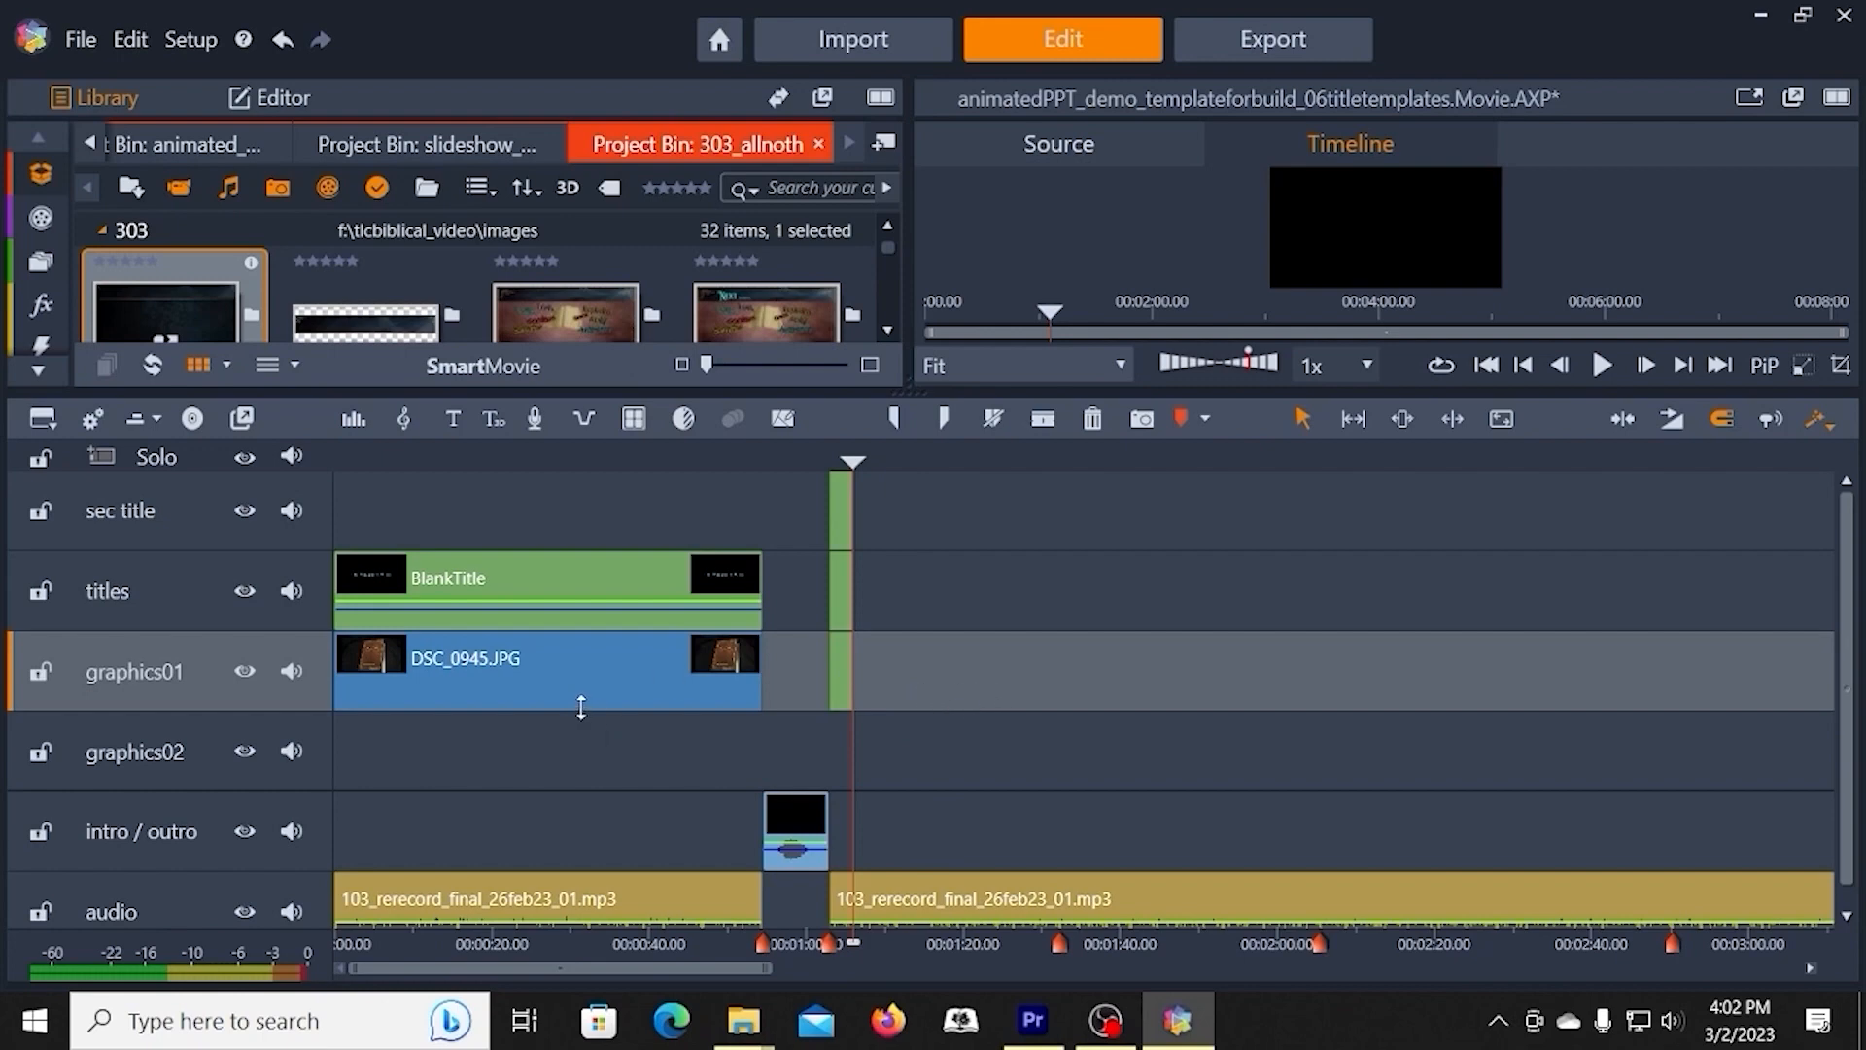
- Add a matching empty title on the graphics02 track at the same start point, with its default text layer cut
left_click(225, 729)
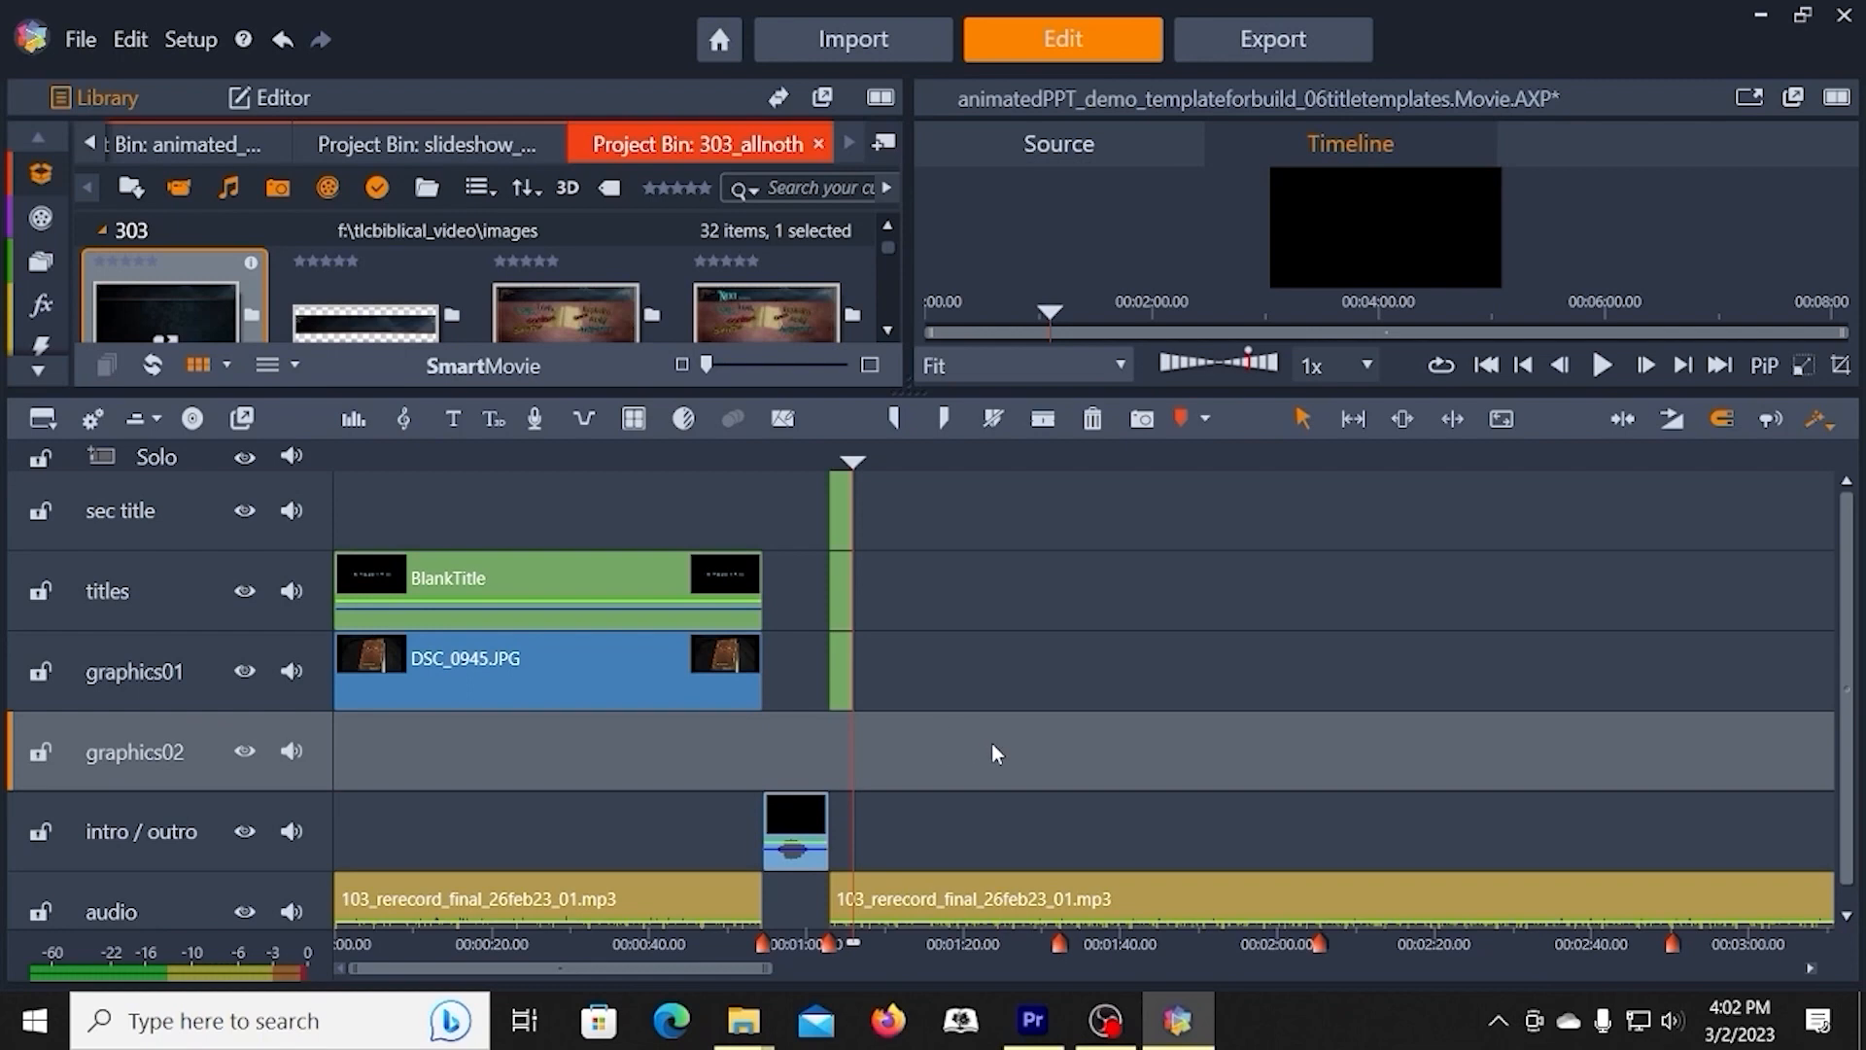
key("ctrl+Left")
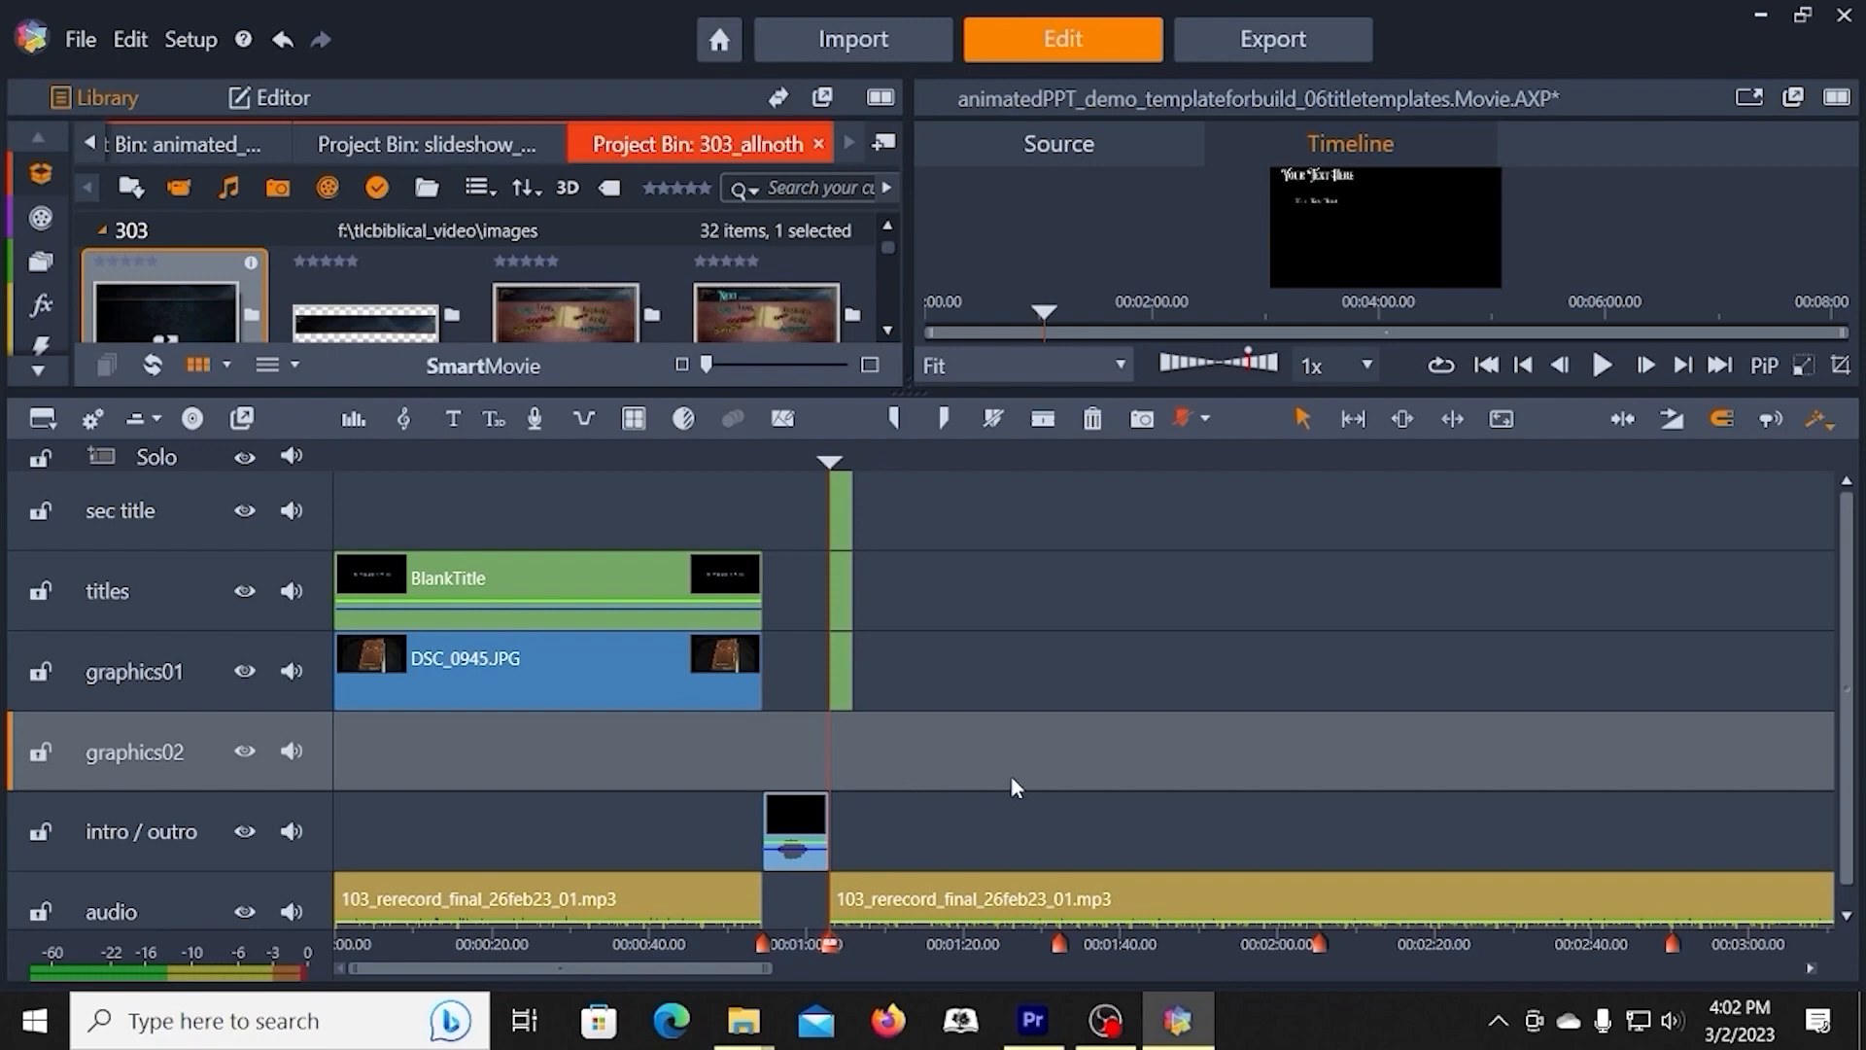
left_click(452, 420)
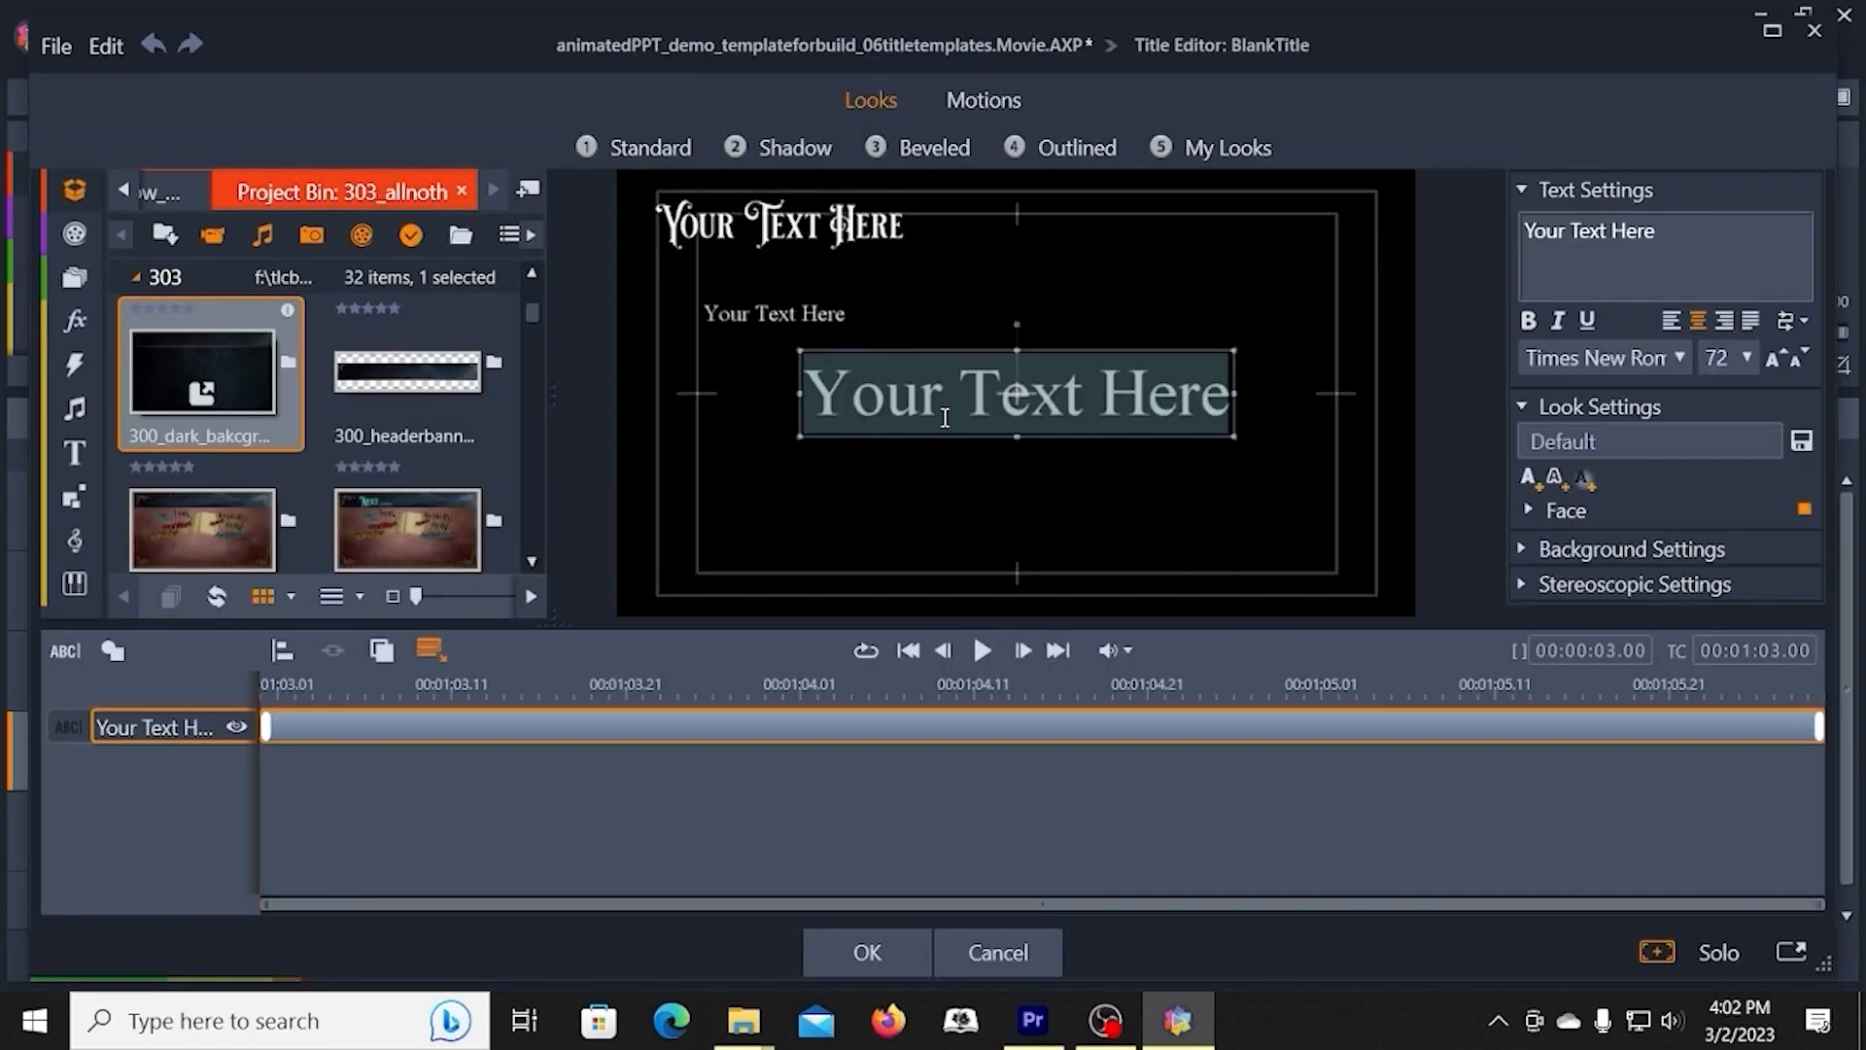
left_click(306, 736)
left_click(171, 741)
right_click(197, 727)
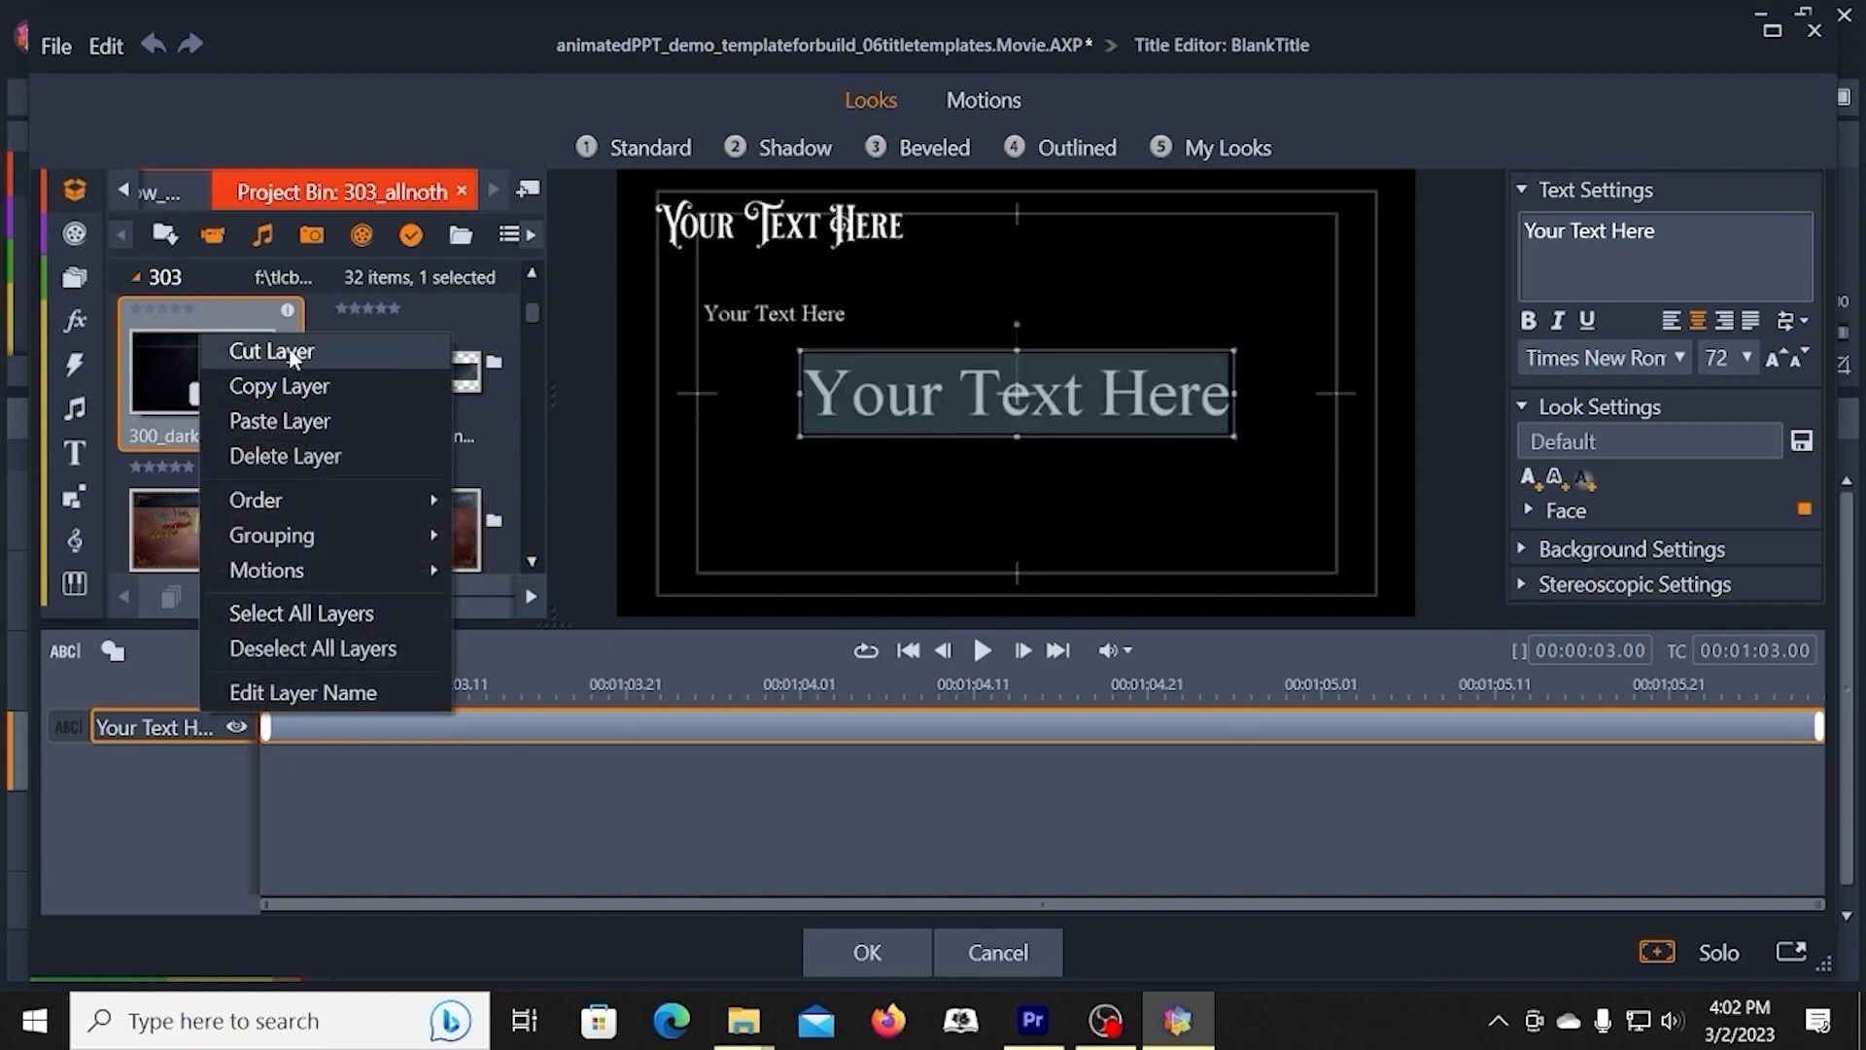
left_click(289, 350)
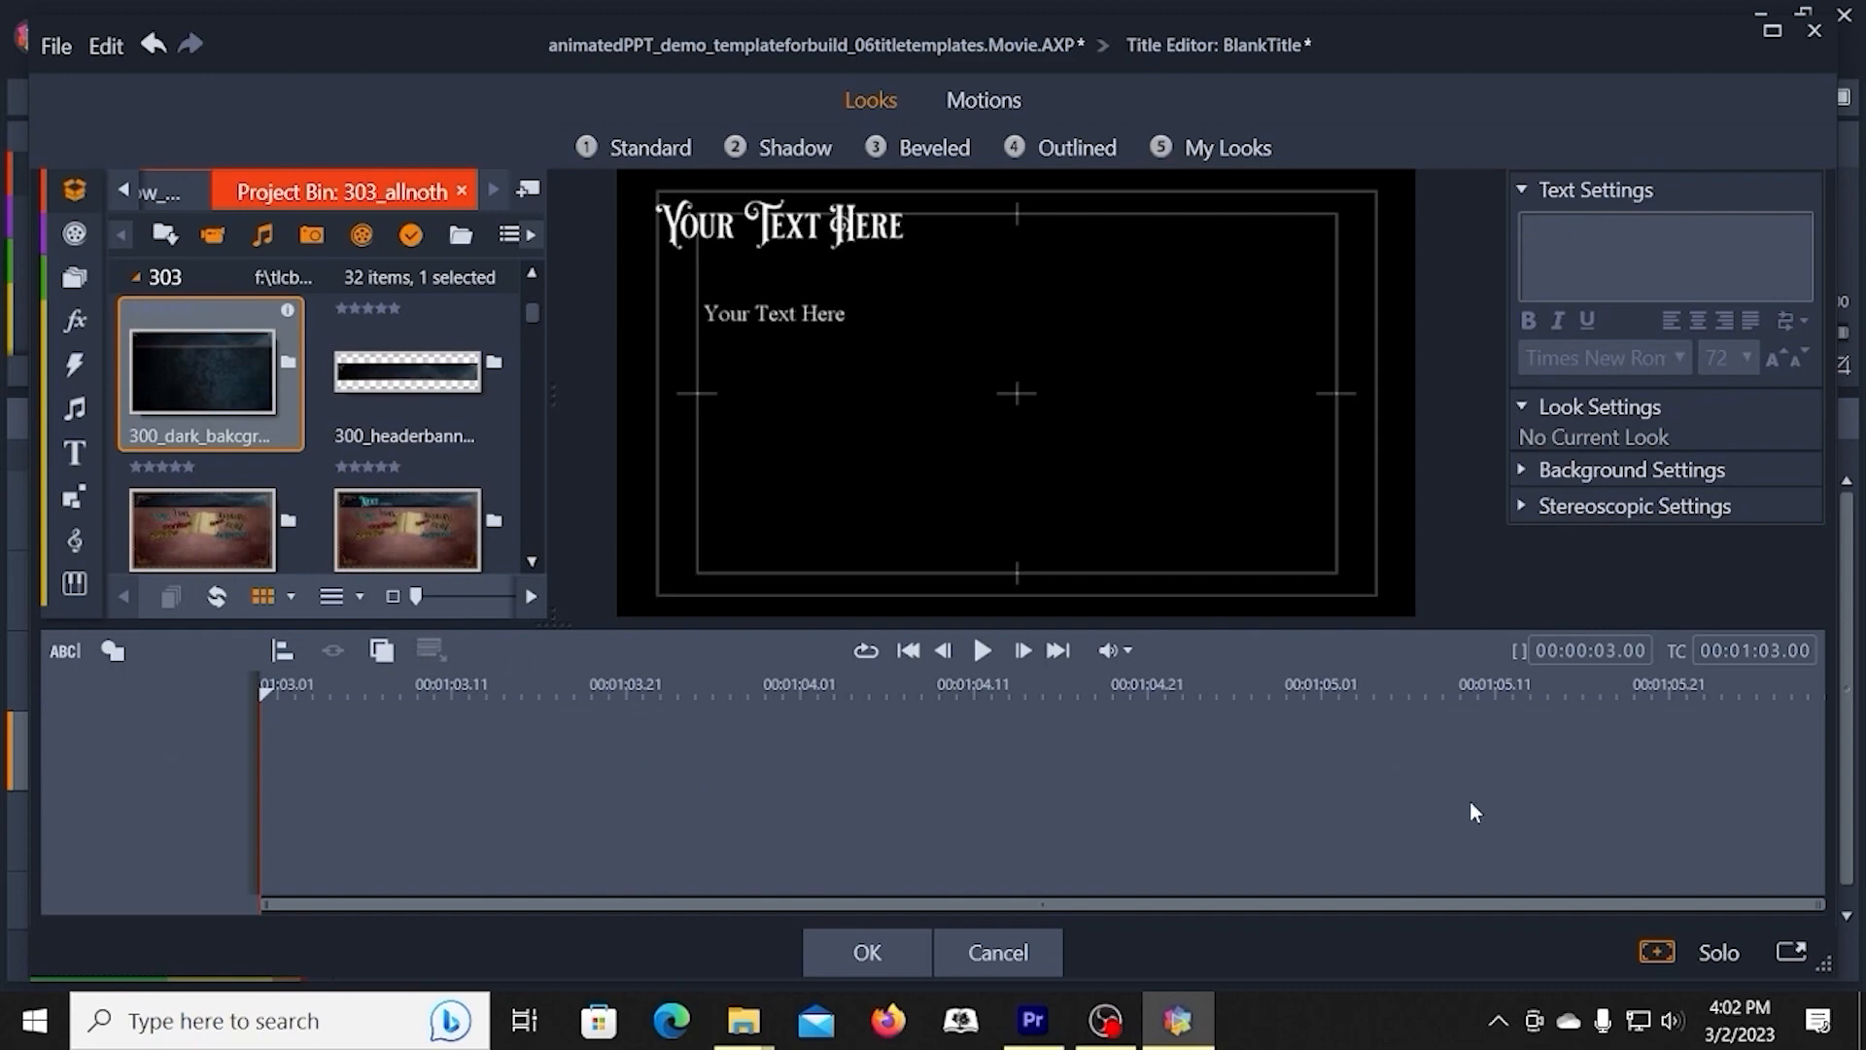
left_click(870, 954)
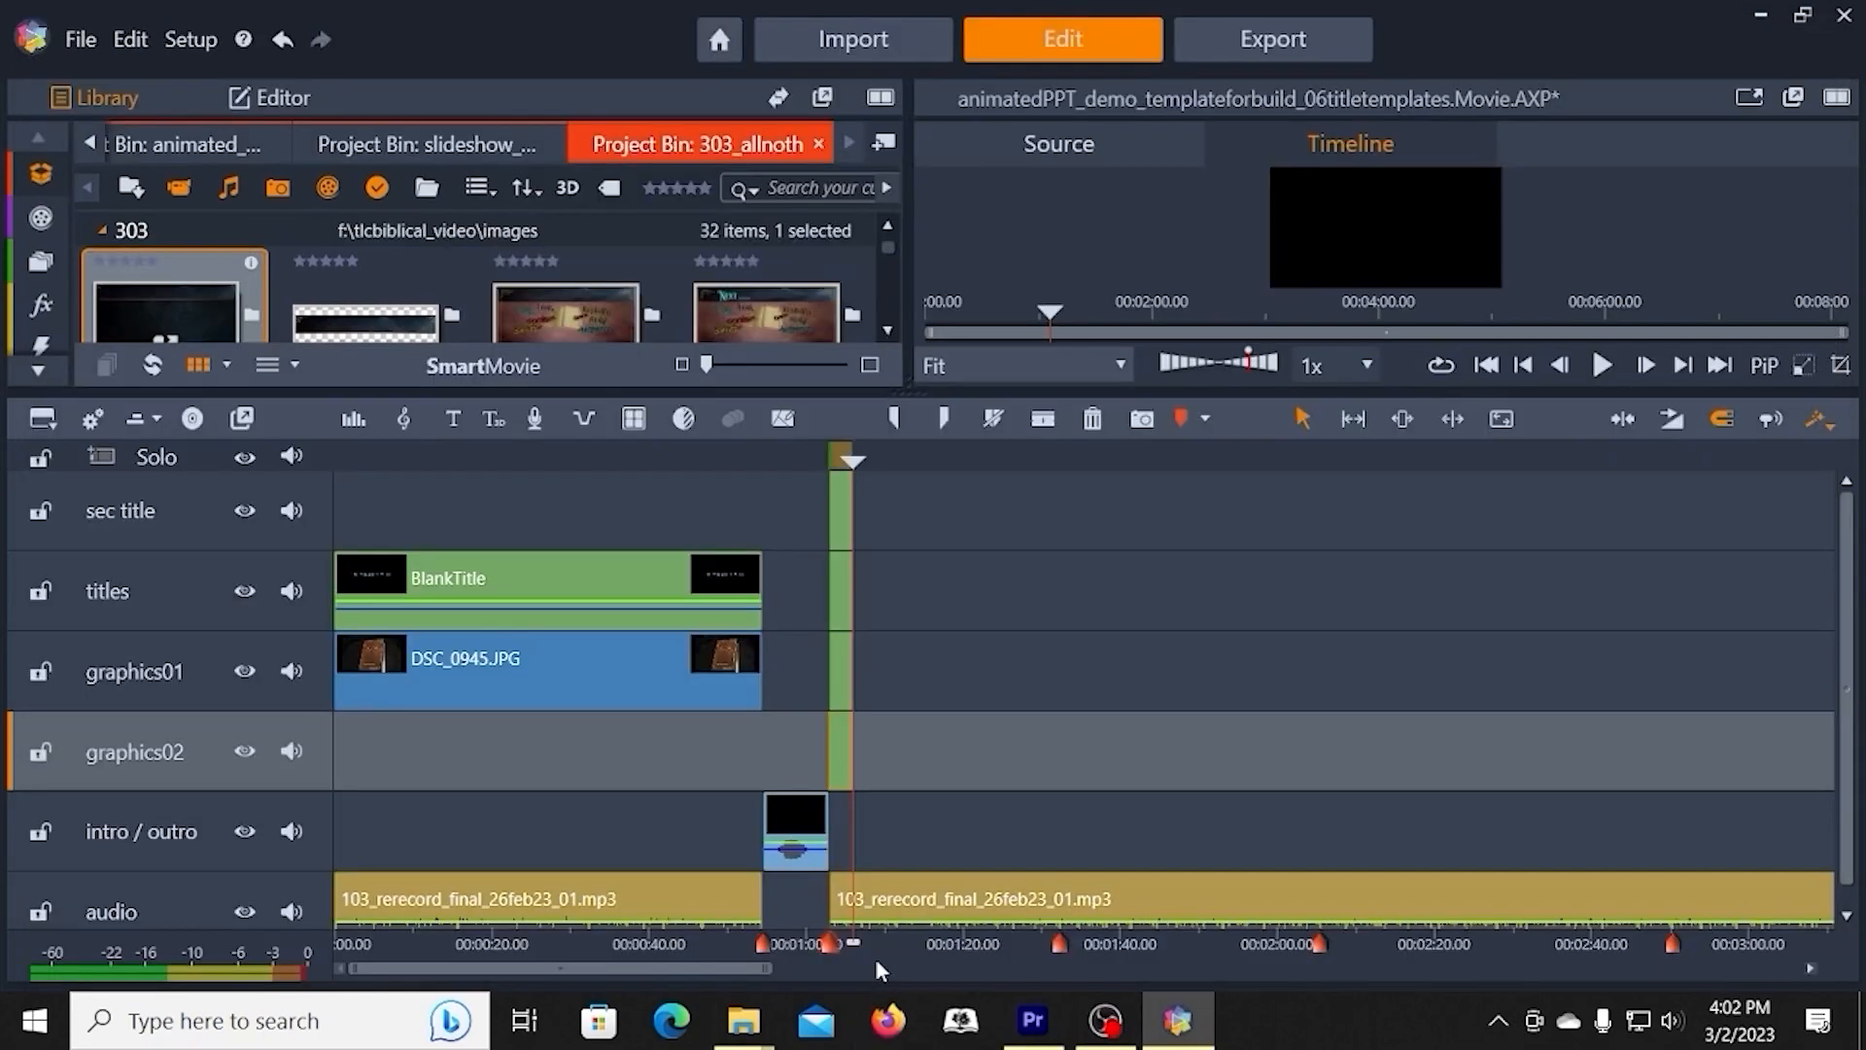